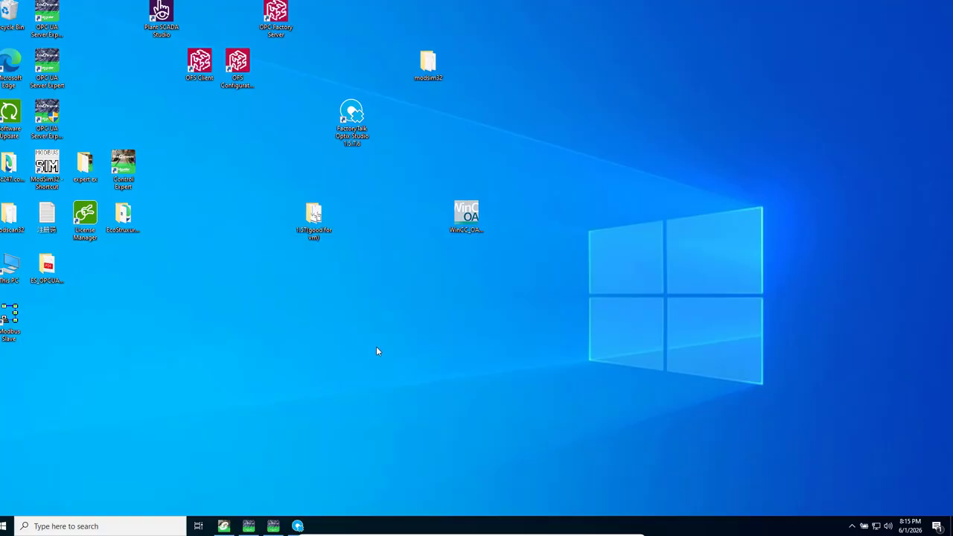
Switch to FactoryTalk Optix Studio and add an embedded database to the Data_Logger project's DataStores folder.
left_click(298, 527)
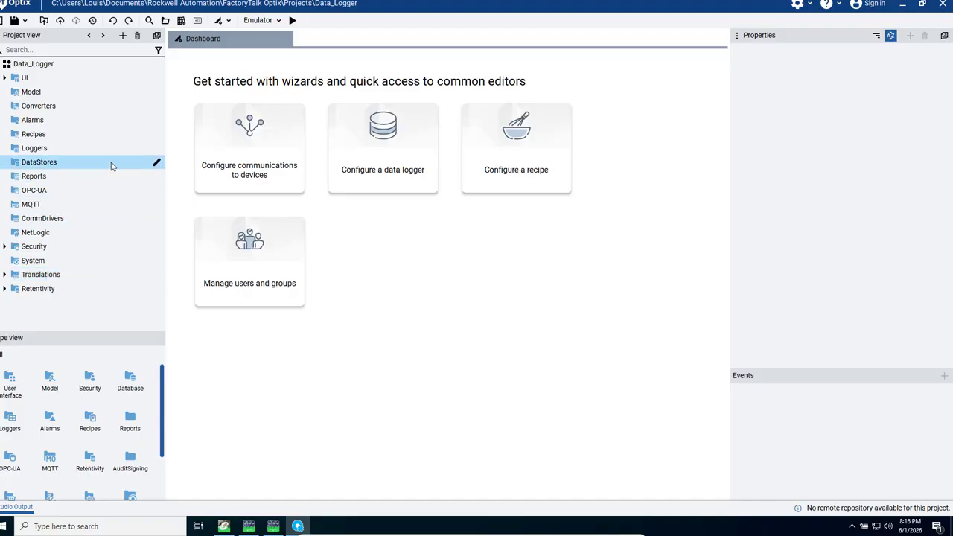
right_click(51, 167)
mouse_move(52, 169)
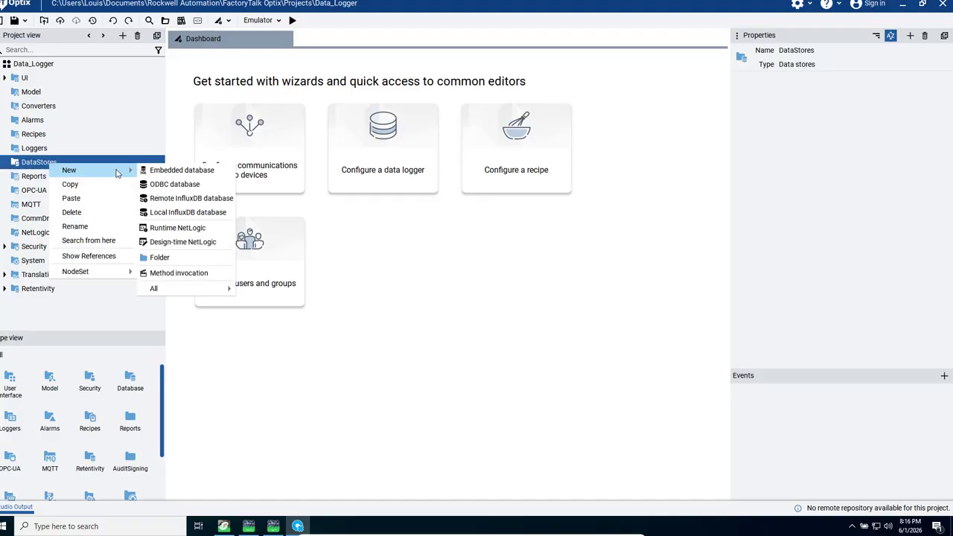
left_click(174, 174)
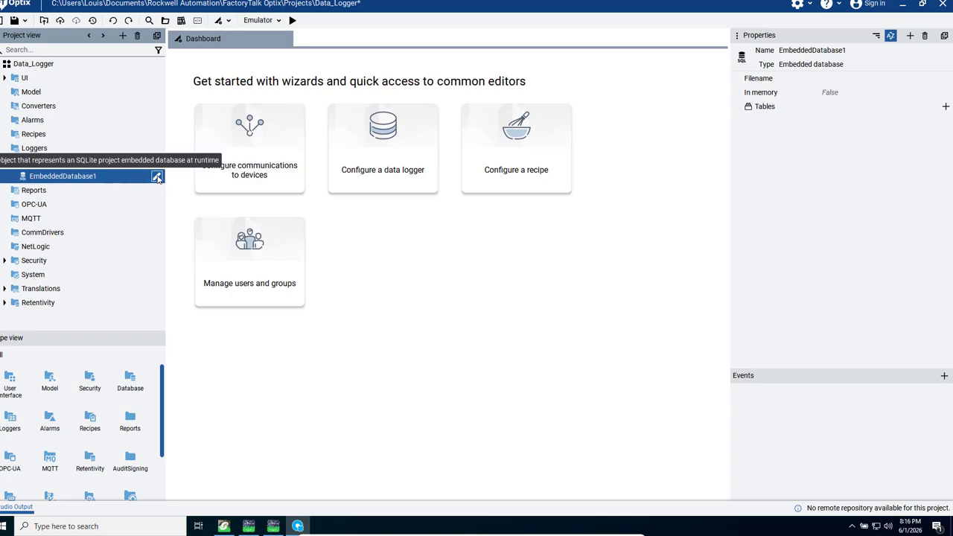
Rename the new embedded database as Database.
left_click(157, 176)
left_click(100, 179)
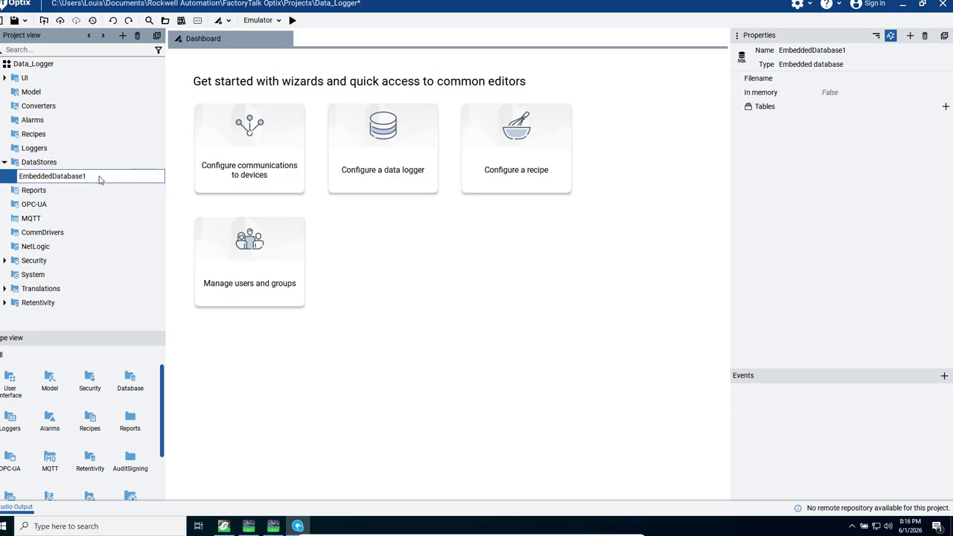
key("BackSpace")
left_click(52, 177)
key("BackSpace")
key("BackSpace")
key("BackSpace")
key("BackSpace")
key("BackSpace")
key("BackSpace")
key("BackSpace")
key("BackSpace")
key("Return")
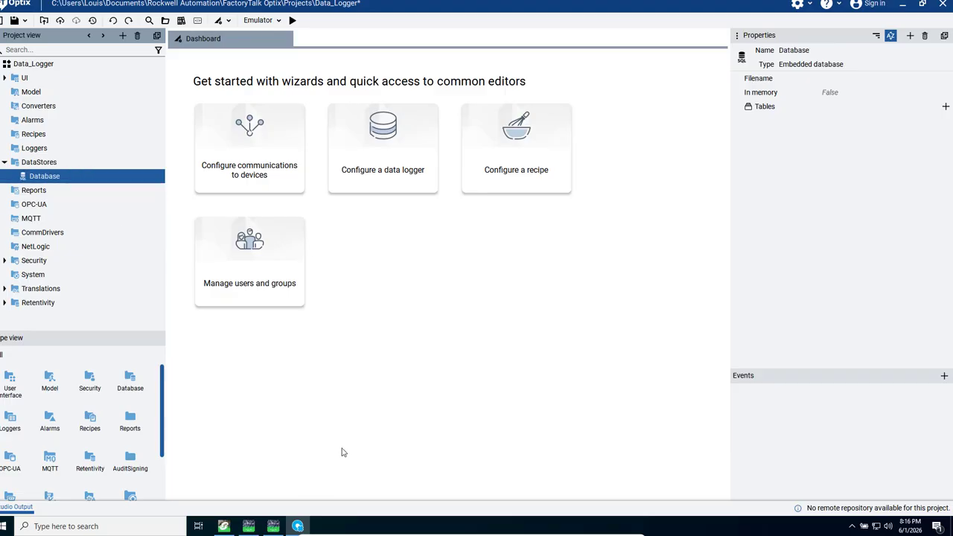
right_click(39, 165)
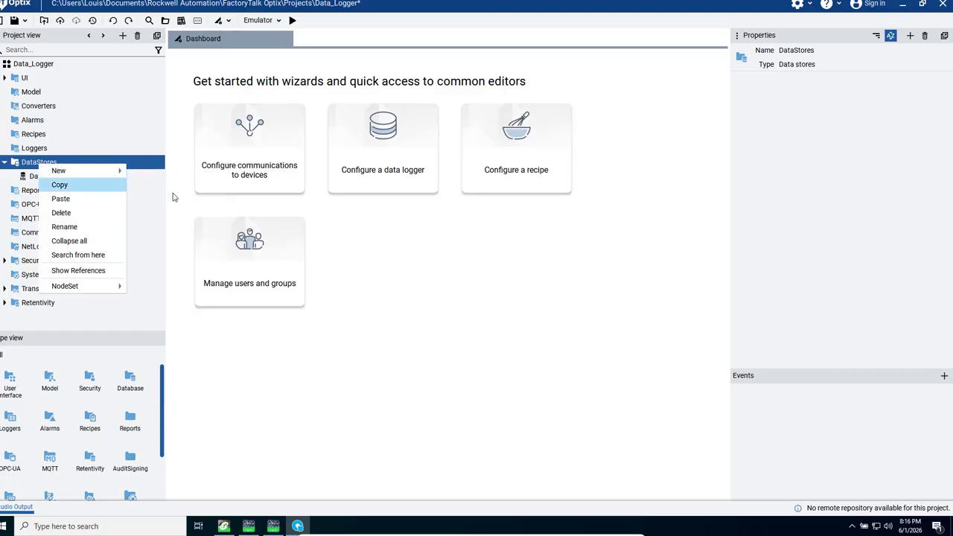
left_click(347, 431)
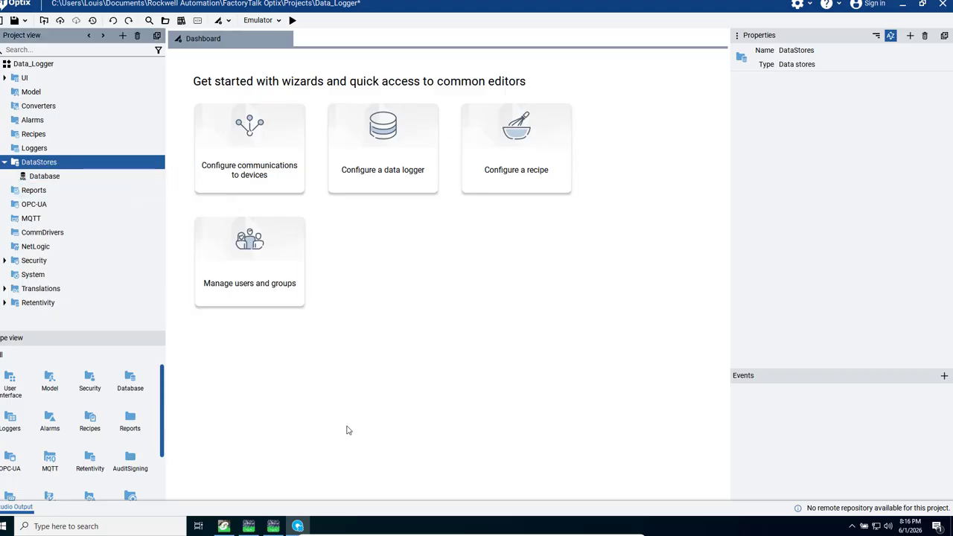
left_click(53, 180)
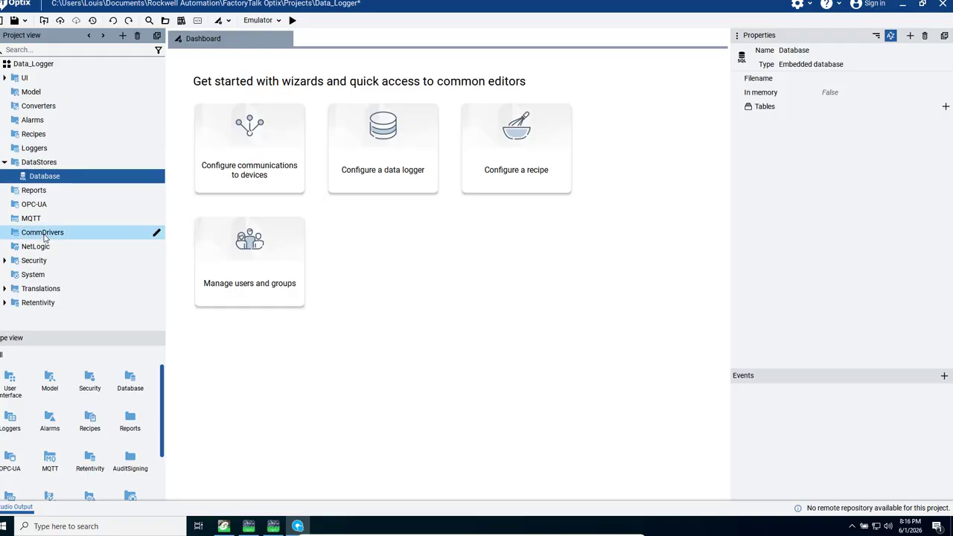
Add a data logger to the Loggers folder and name it DataLogger.
right_click(39, 149)
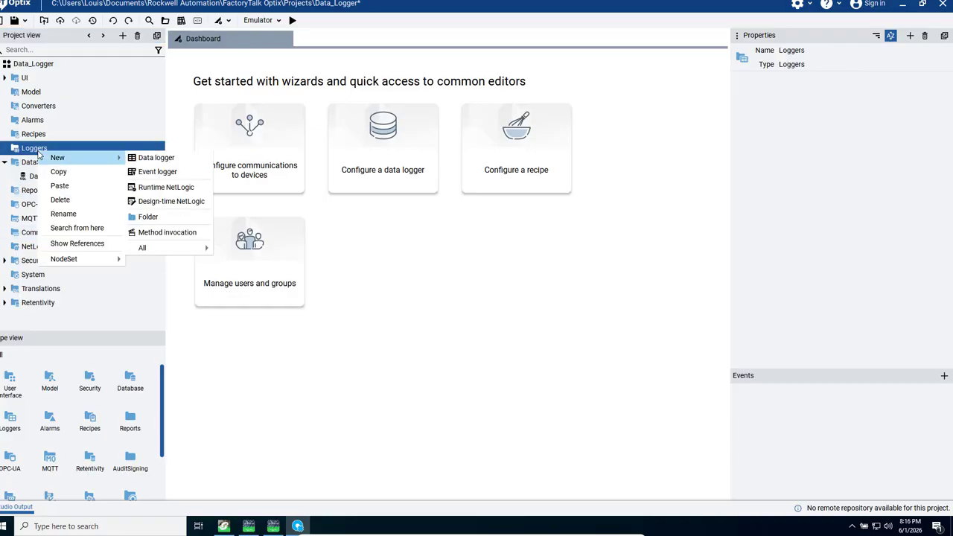
left_click(156, 158)
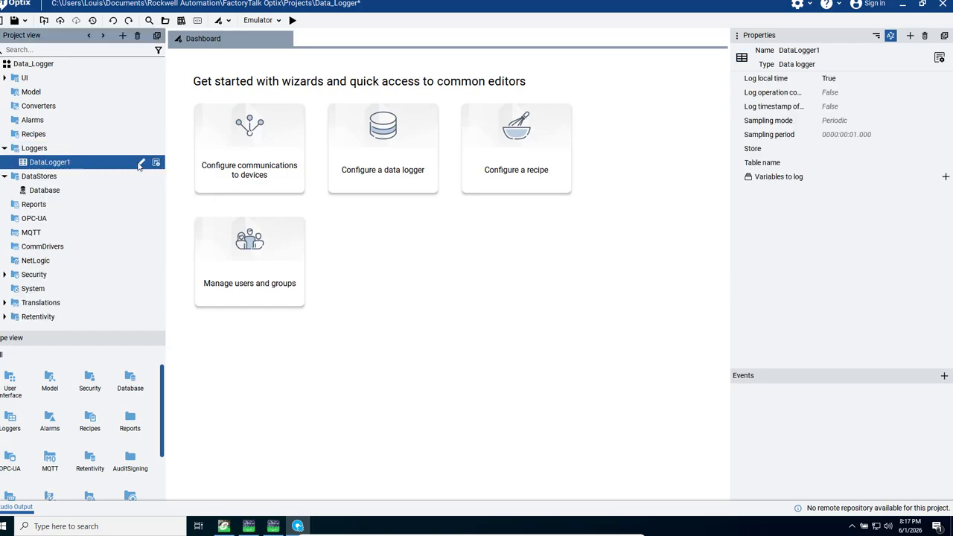
left_click(140, 164)
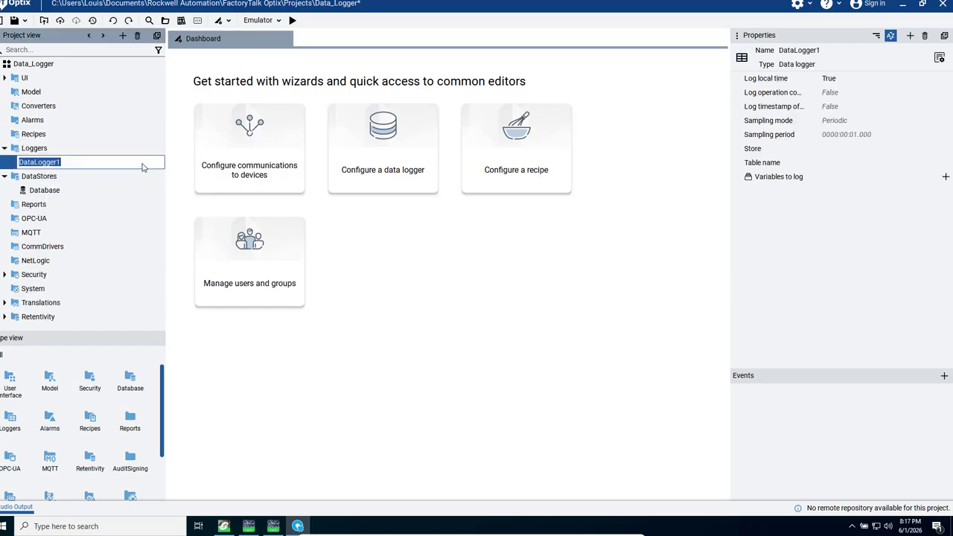
left_click(100, 164)
key("Return")
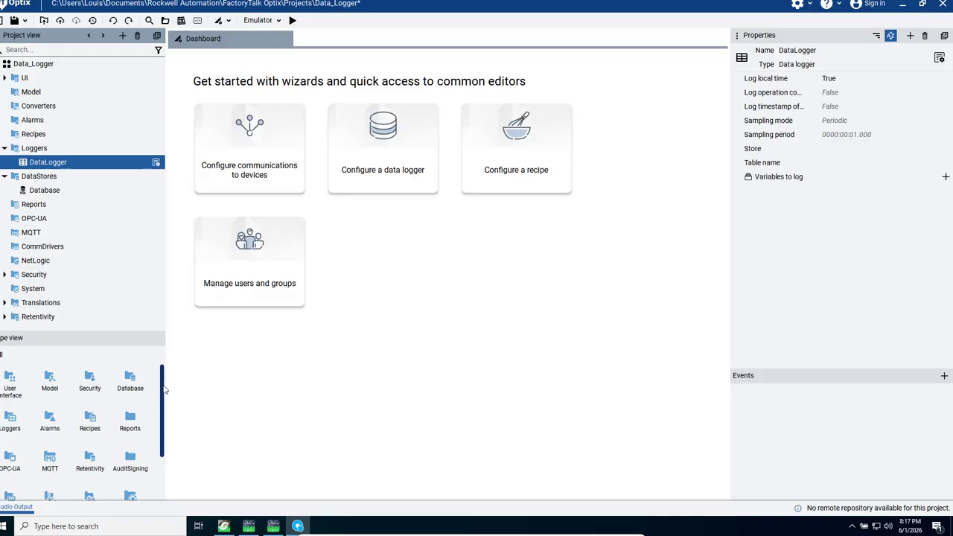
Add an OPC UA client to the project's OPC-UA folder.
left_click_drag(166, 390, 159, 398)
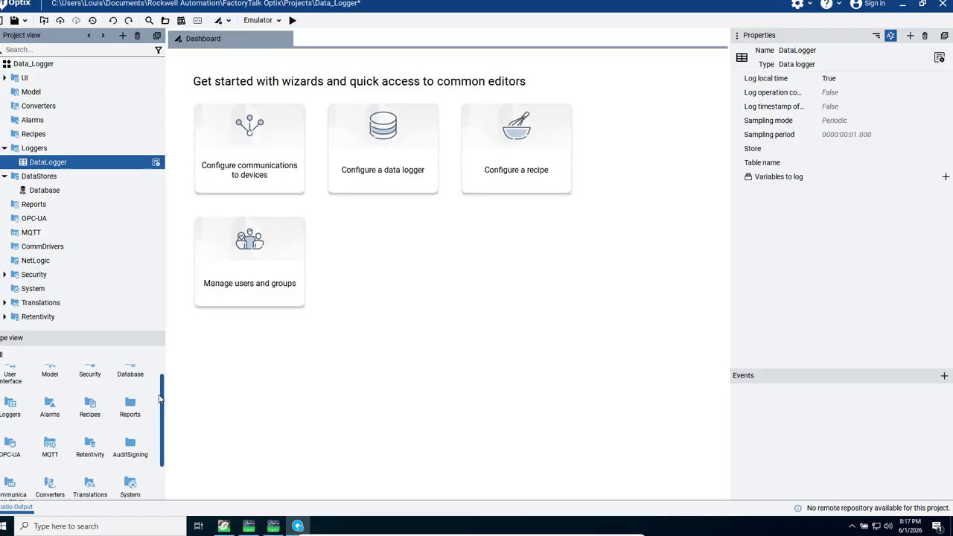
right_click(33, 223)
mouse_move(34, 226)
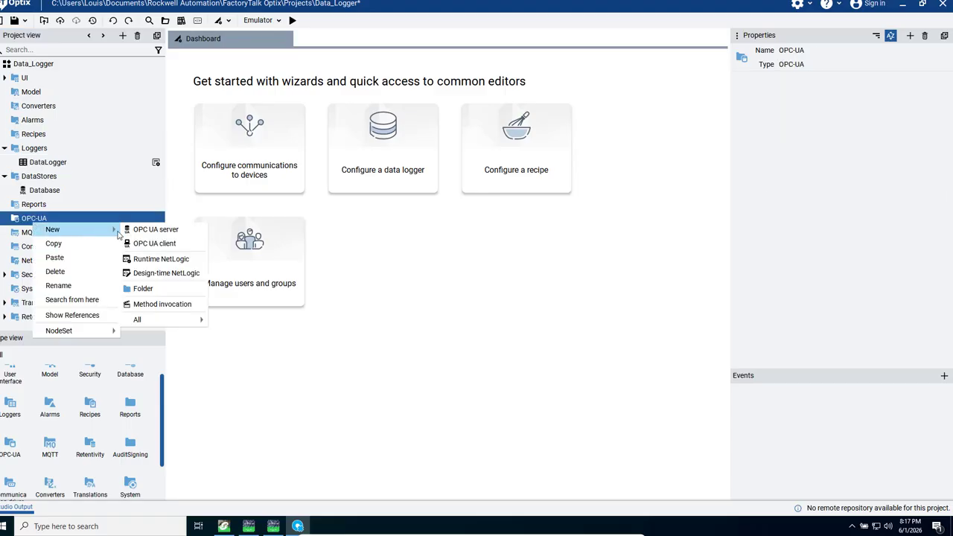
left_click(155, 245)
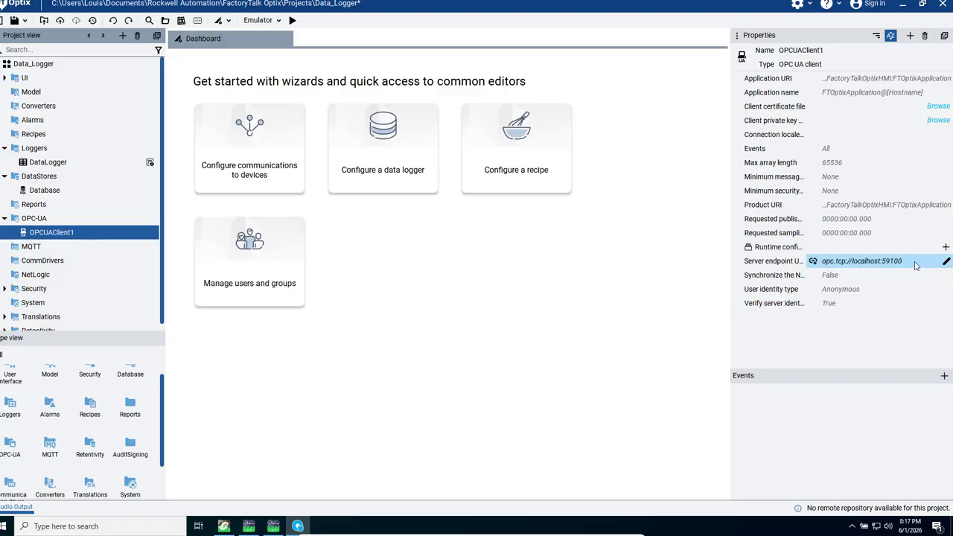
Switch to EcoStruxure OPC UA Server Expert, copy its server endpoint URL and minimize its window.
left_click(947, 261)
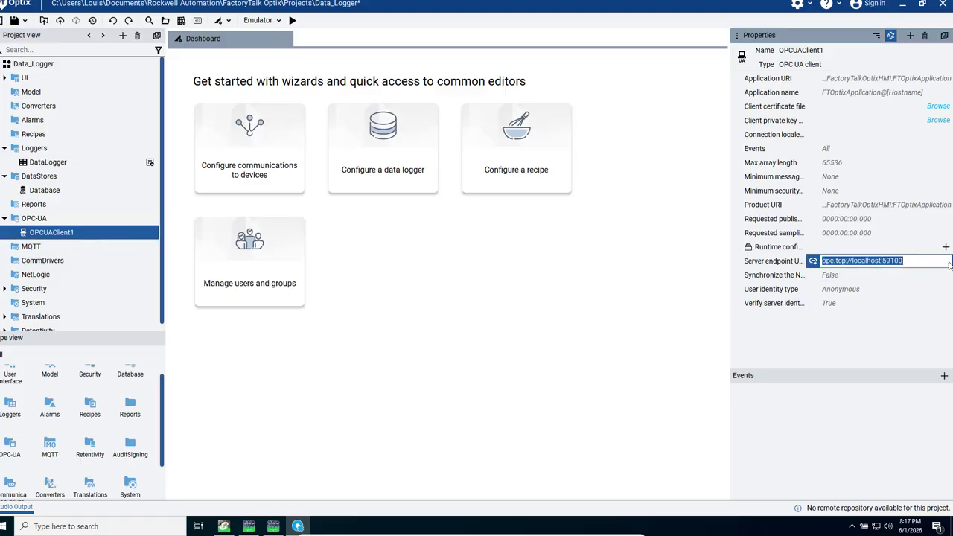
left_click(275, 527)
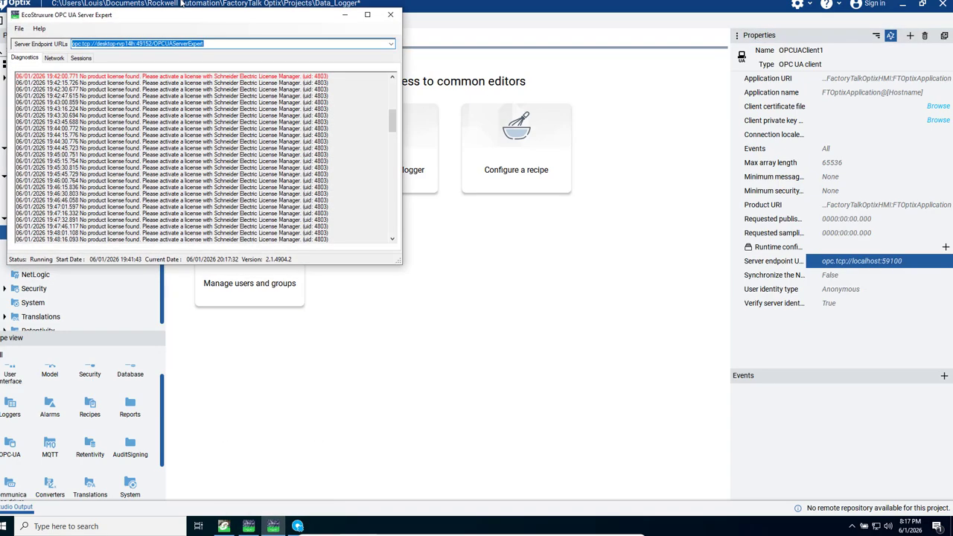
right_click(169, 43)
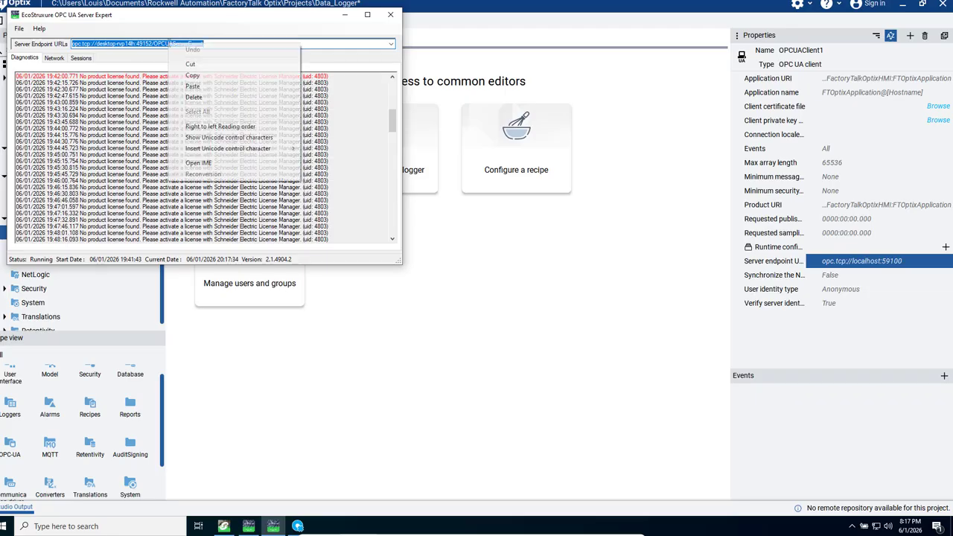
left_click(192, 76)
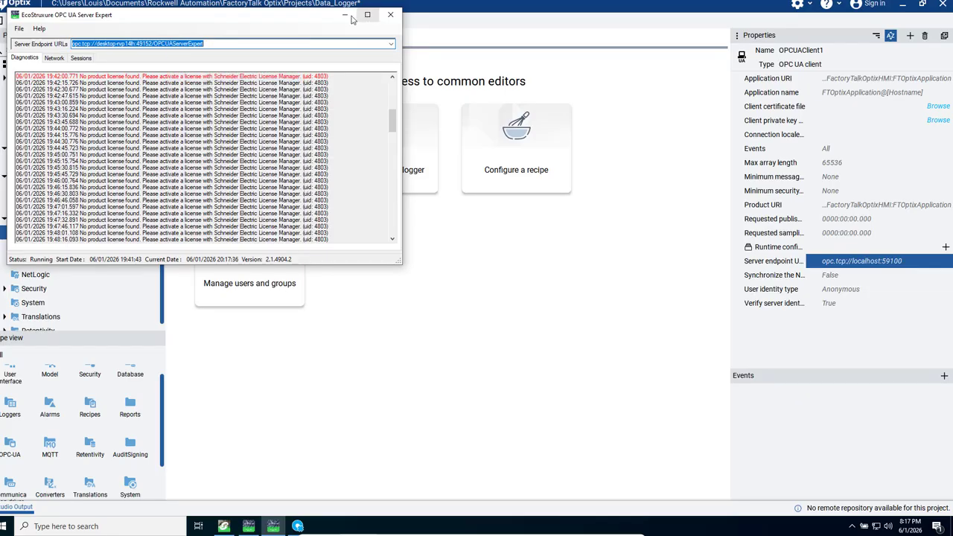
left_click(345, 15)
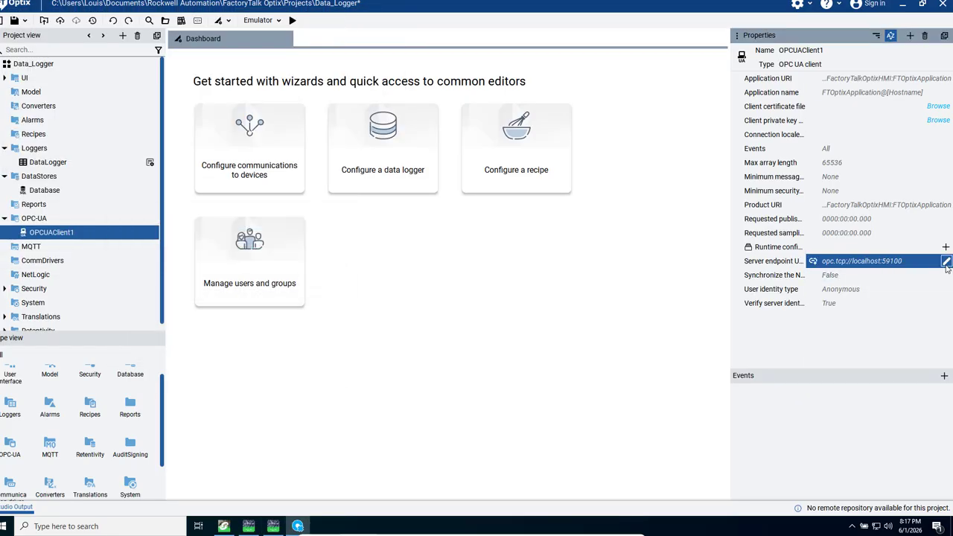
Set the OPC UA client's server endpoint URL to the copied opc.tcp://desktop-rvp14lh:49152/OPCUAServerExpert.
left_click(913, 261)
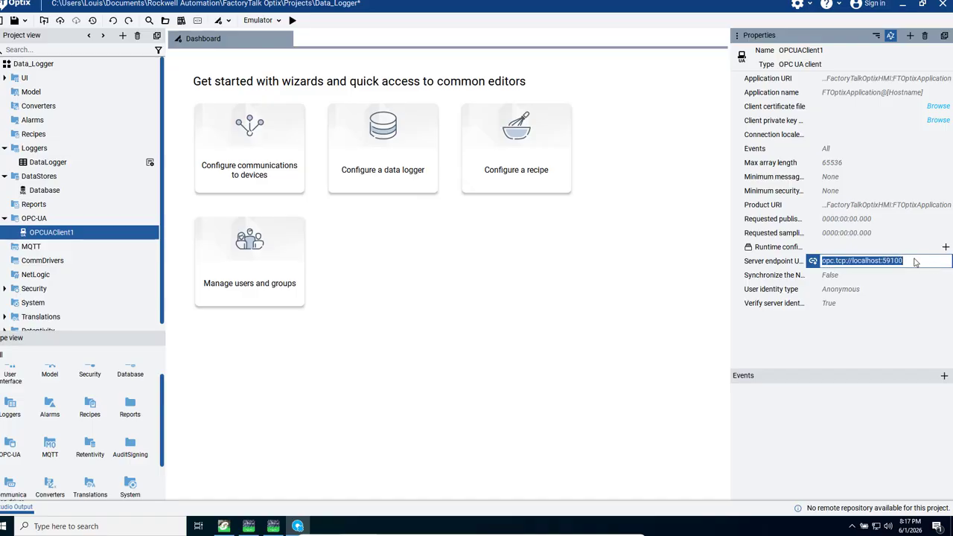
right_click(913, 262)
left_click(878, 279)
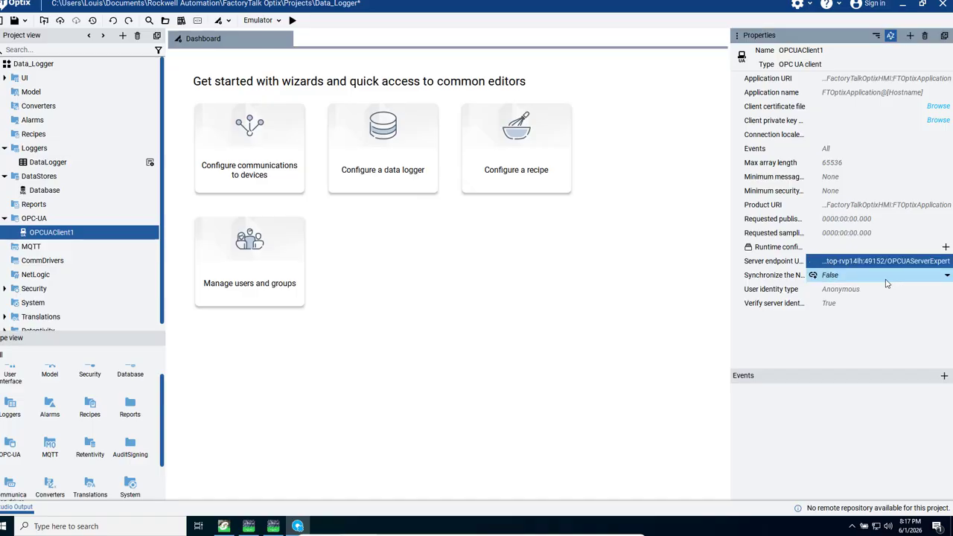
Import all tags of the DA folder online from the OPC UA server with the device communication wizard.
left_click(254, 155)
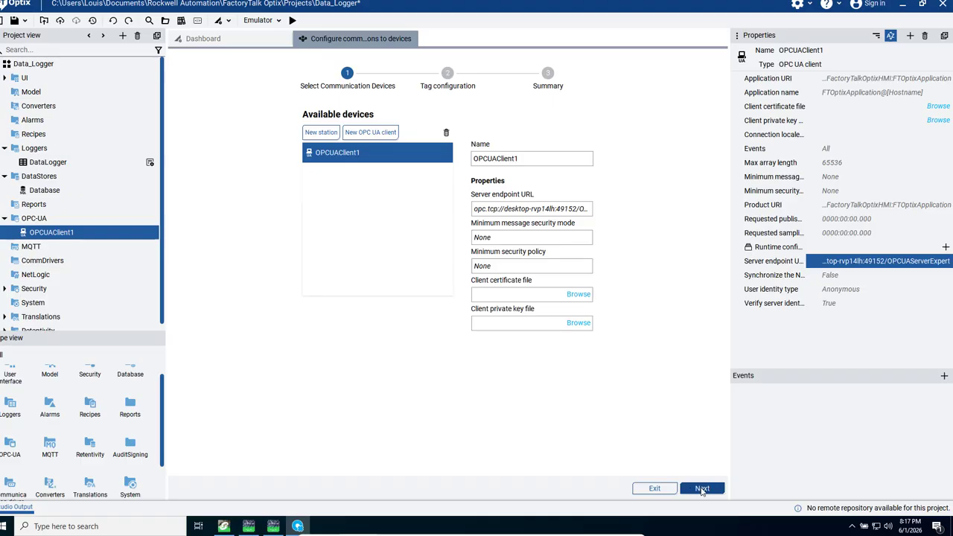
left_click(703, 489)
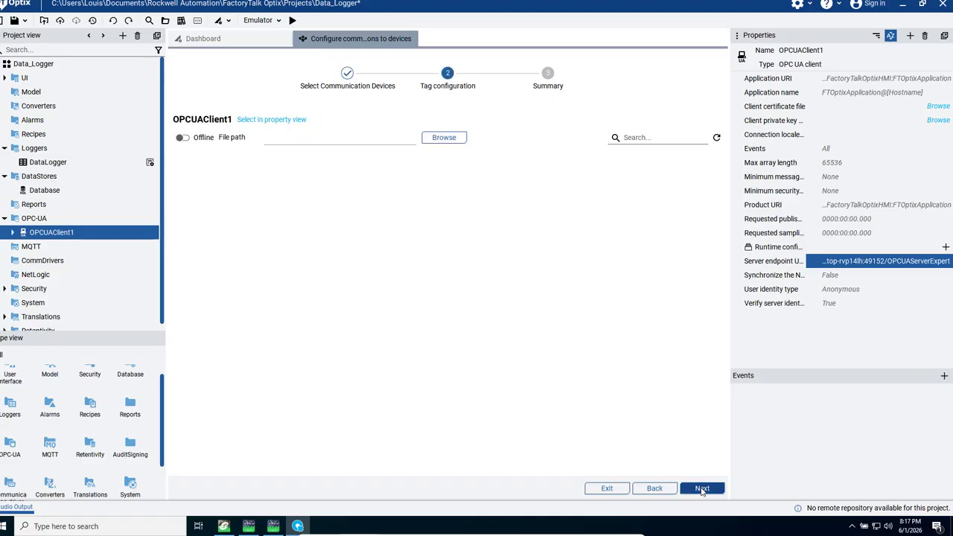
left_click(186, 138)
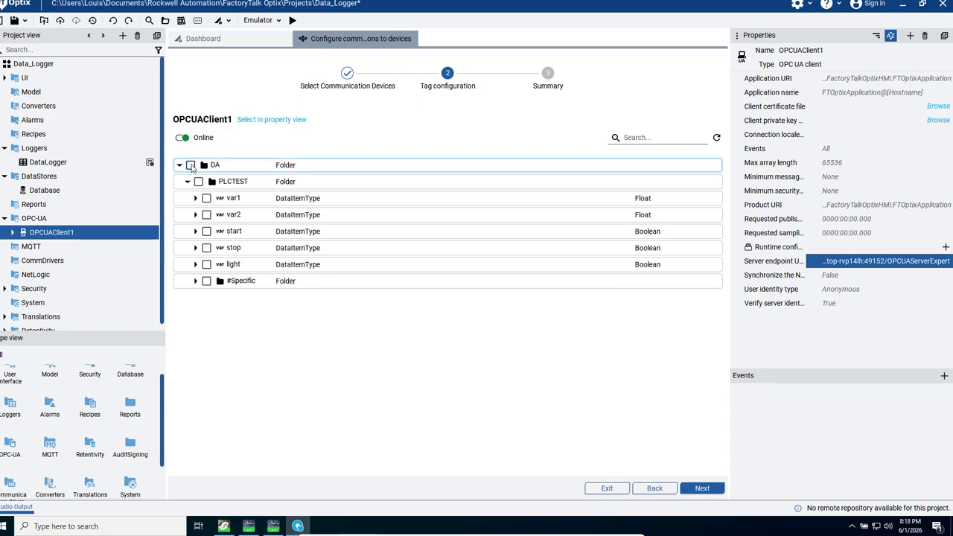
left_click(190, 165)
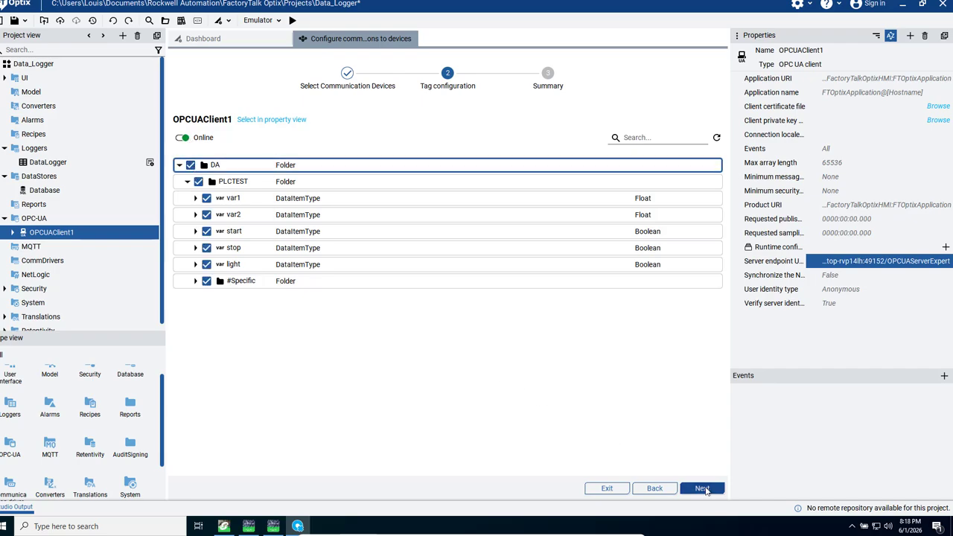
left_click(702, 489)
left_click(705, 489)
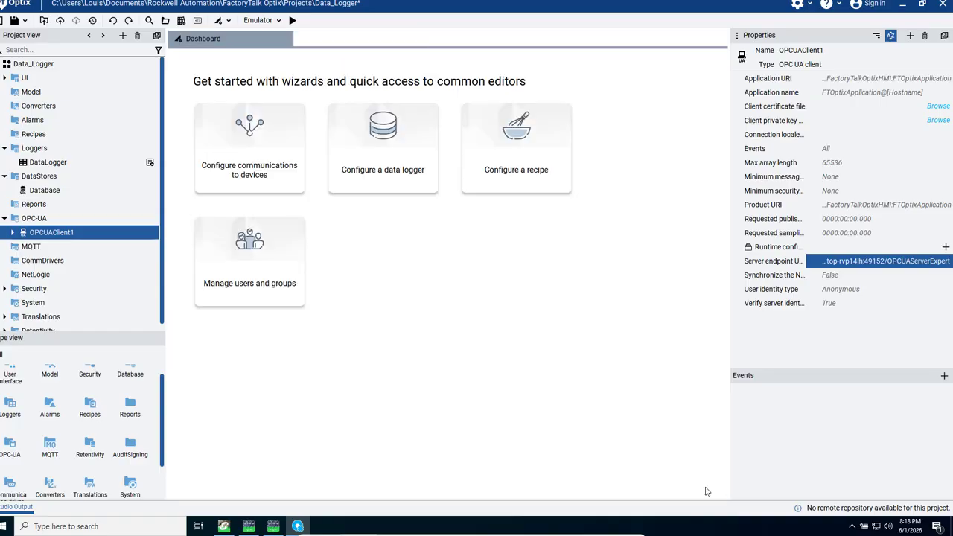
Examine the imported tags in the OPC UA client's PLCTEST folder, and collapse the OPC-UA folder.
left_click(12, 233)
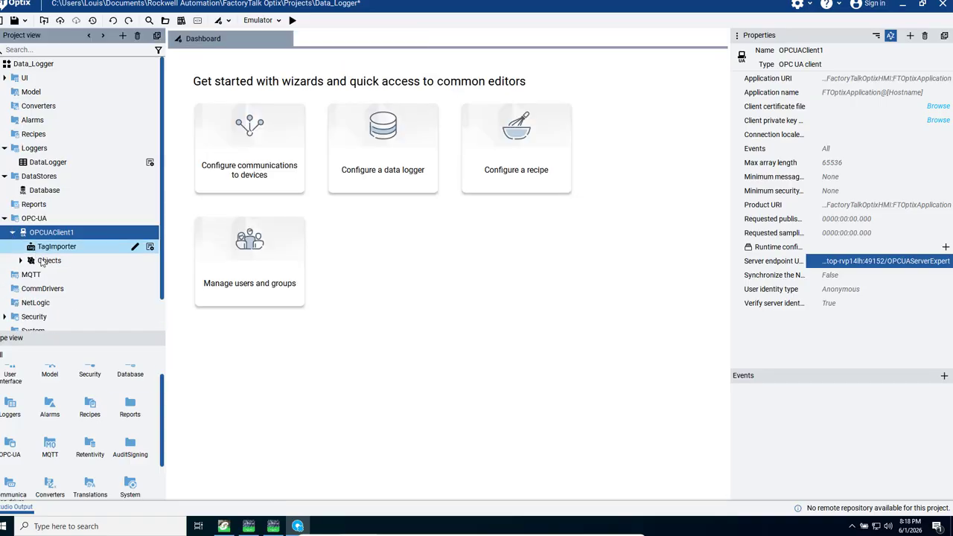
left_click(21, 261)
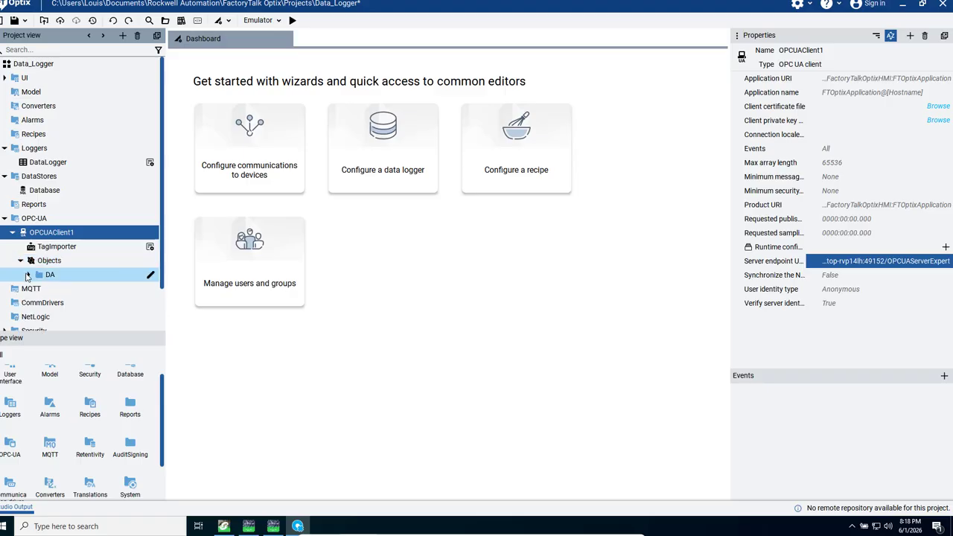
left_click(29, 275)
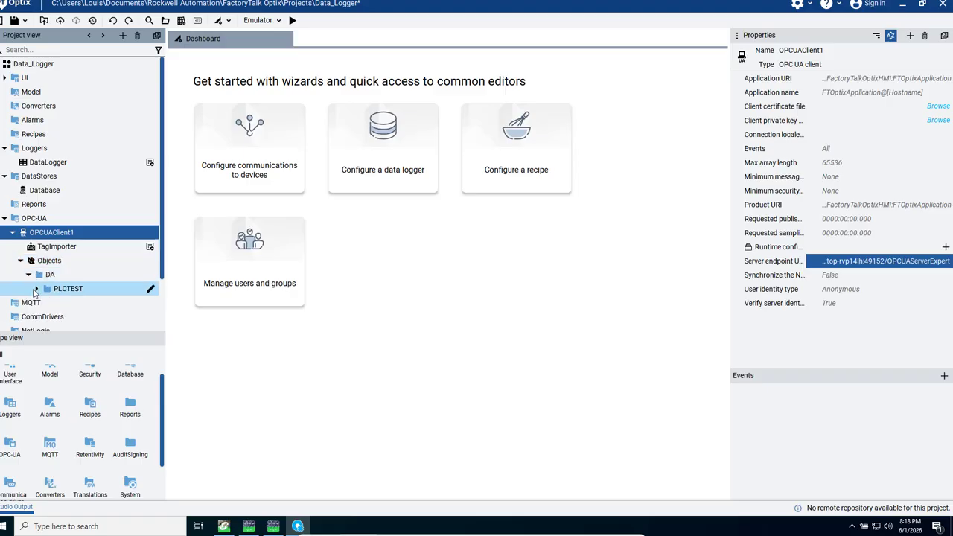
left_click(35, 289)
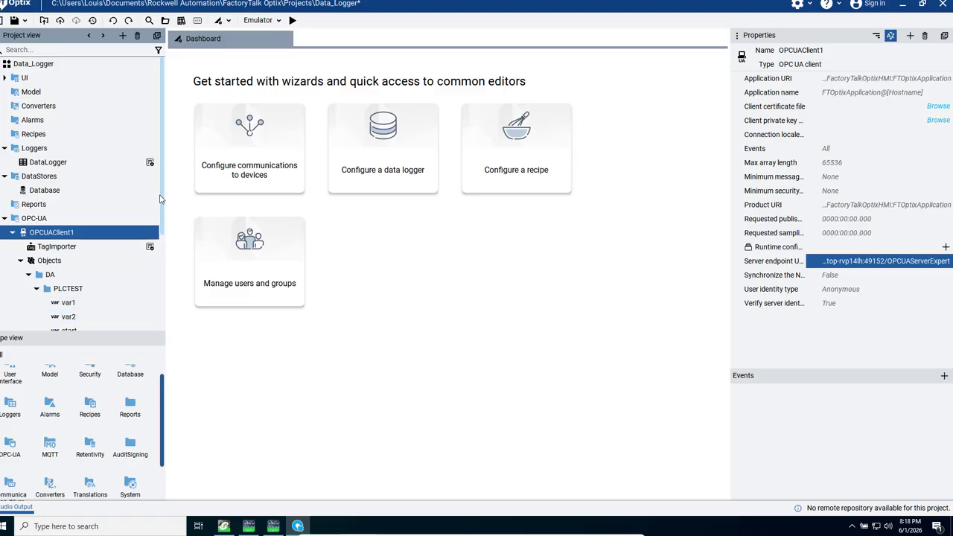
scroll(160, 199, "down", 1)
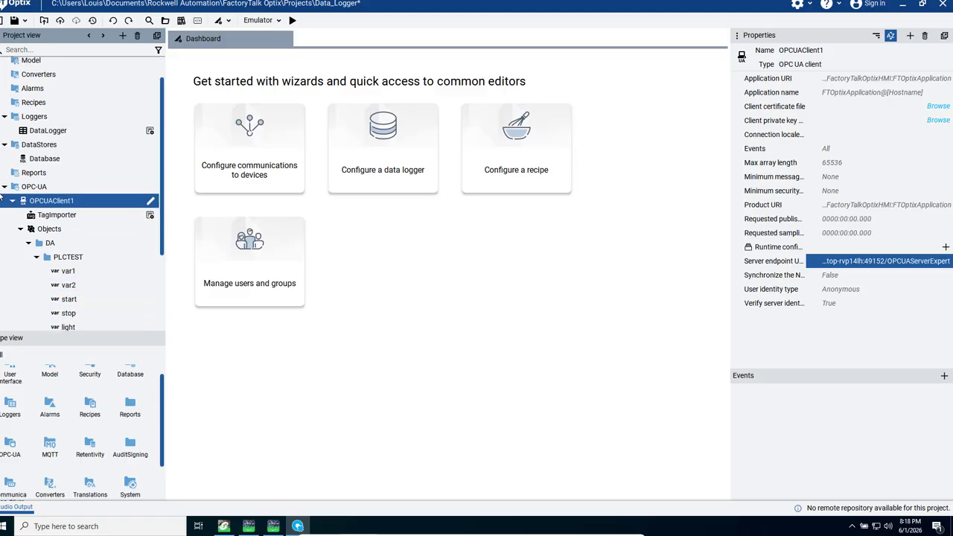
left_click(4, 187)
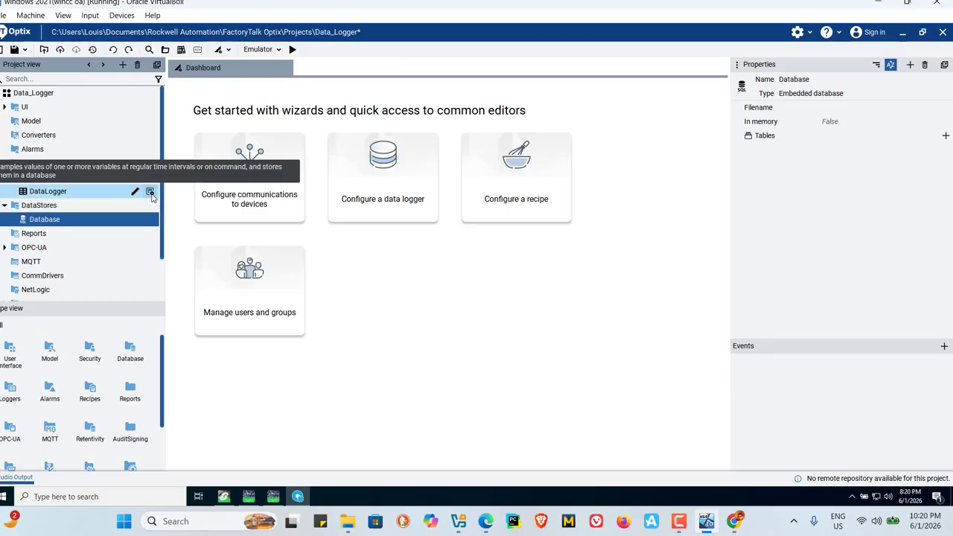
Add var1 and var2 from the OPC UA client's PLCTEST folder to the DataLogger's variables to log, and apply the selection.
left_click(150, 193)
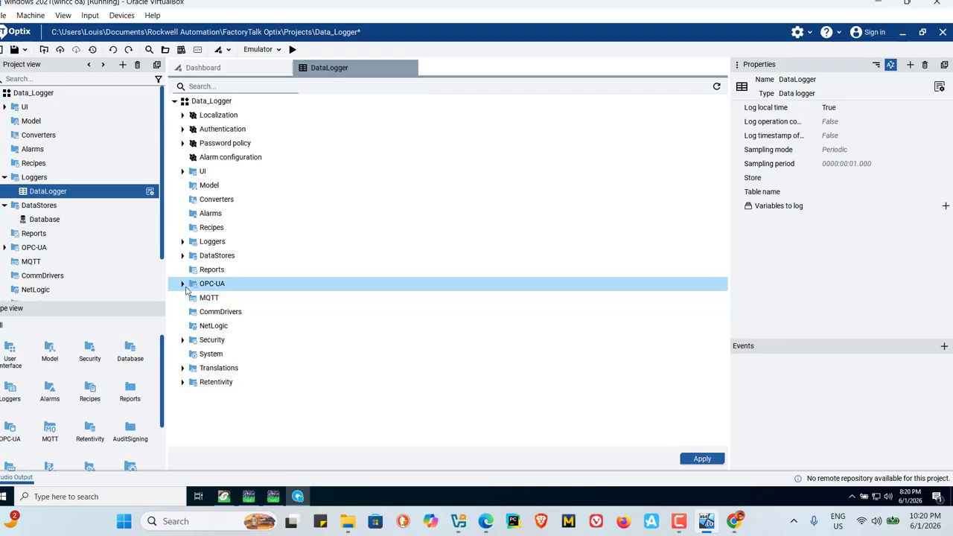
left_click(183, 289)
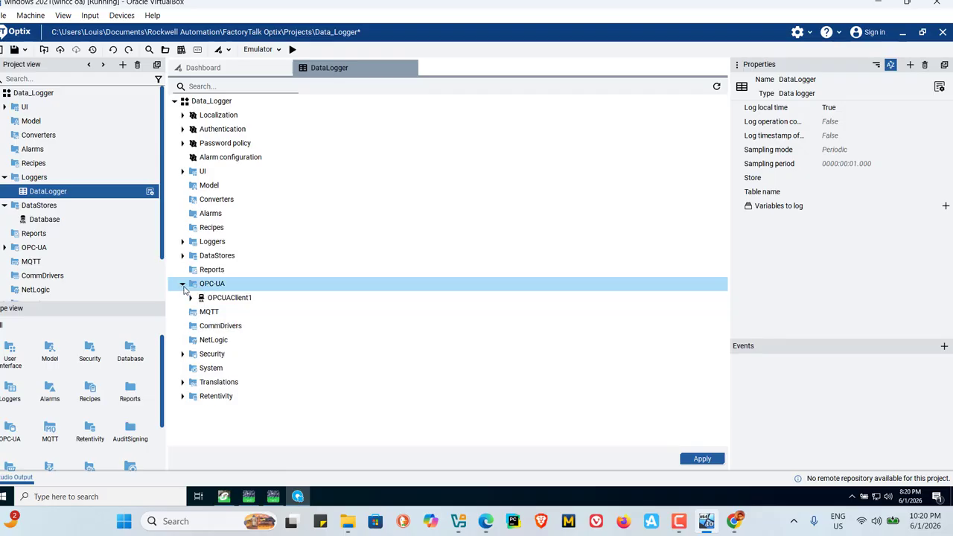
left_click(191, 298)
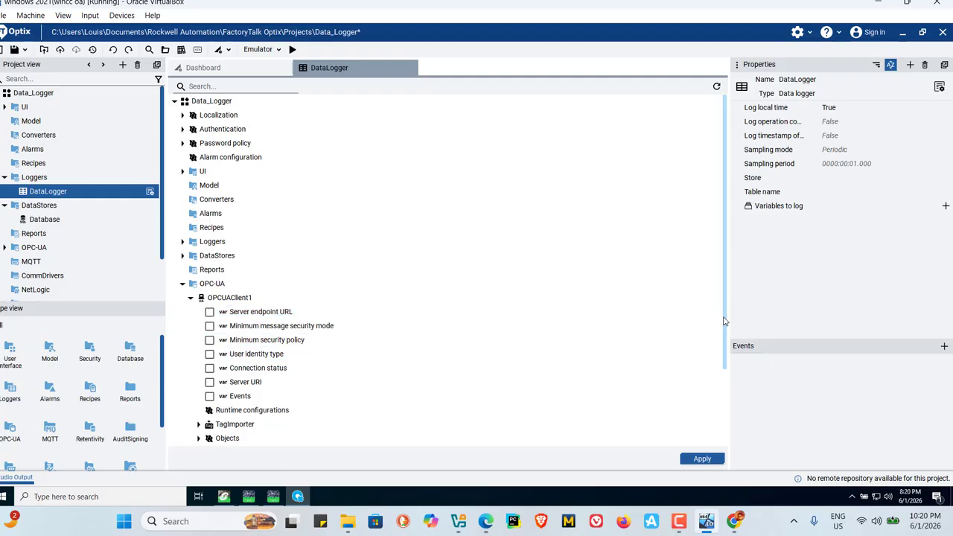
left_click_drag(723, 321, 742, 407)
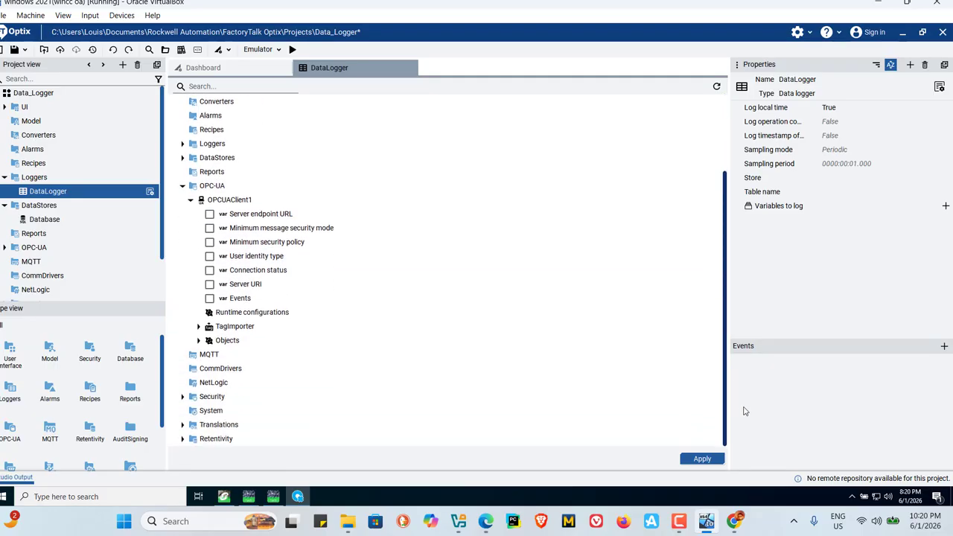
left_click(199, 340)
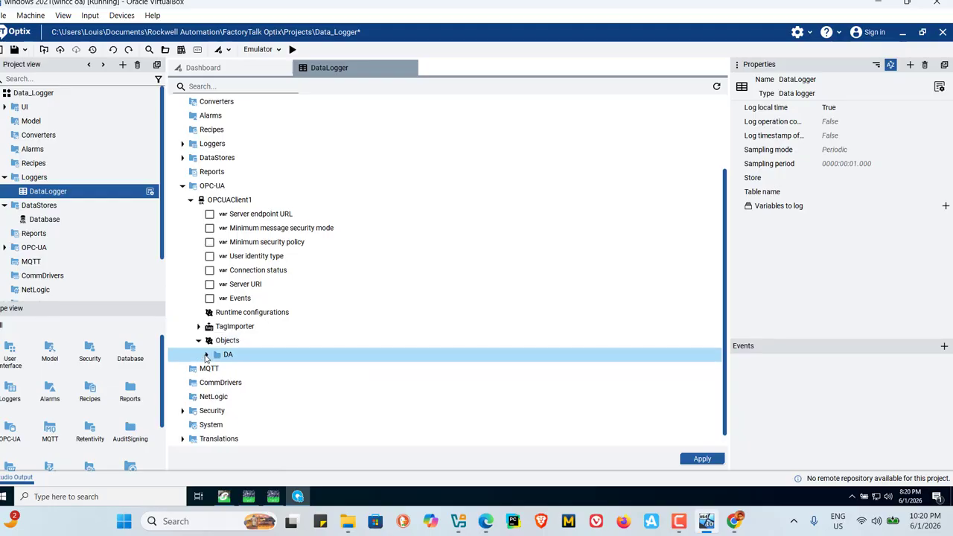
left_click(206, 356)
left_click(214, 368)
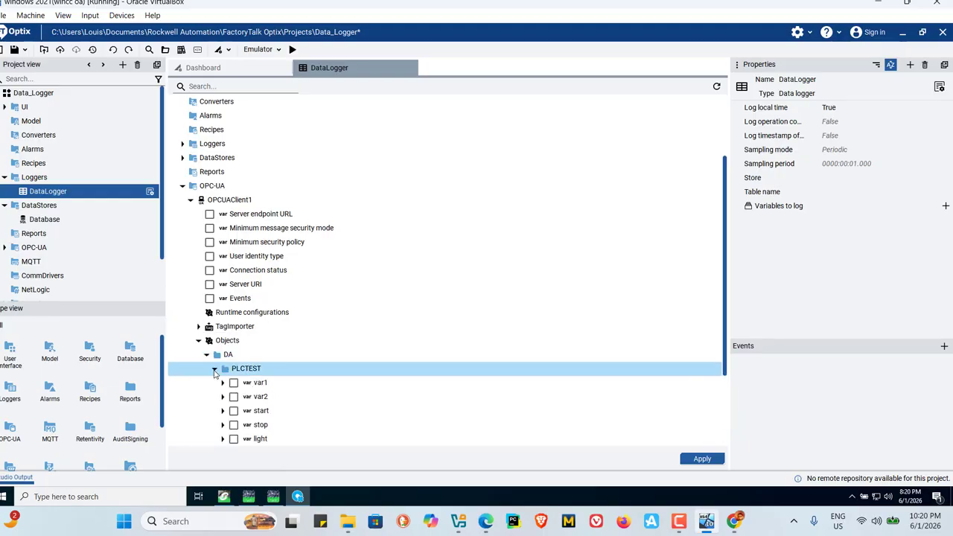
left_click_drag(725, 355, 742, 419)
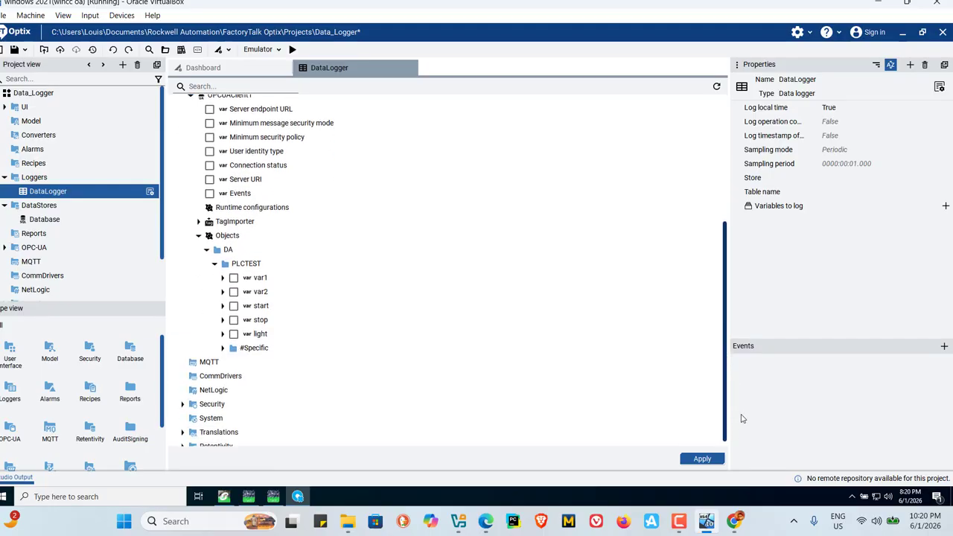
left_click(233, 277)
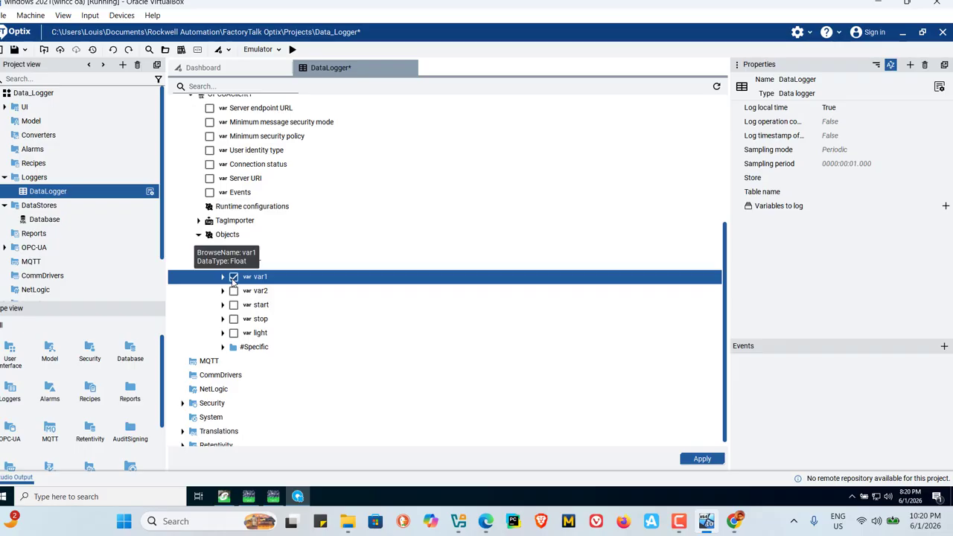
left_click(234, 291)
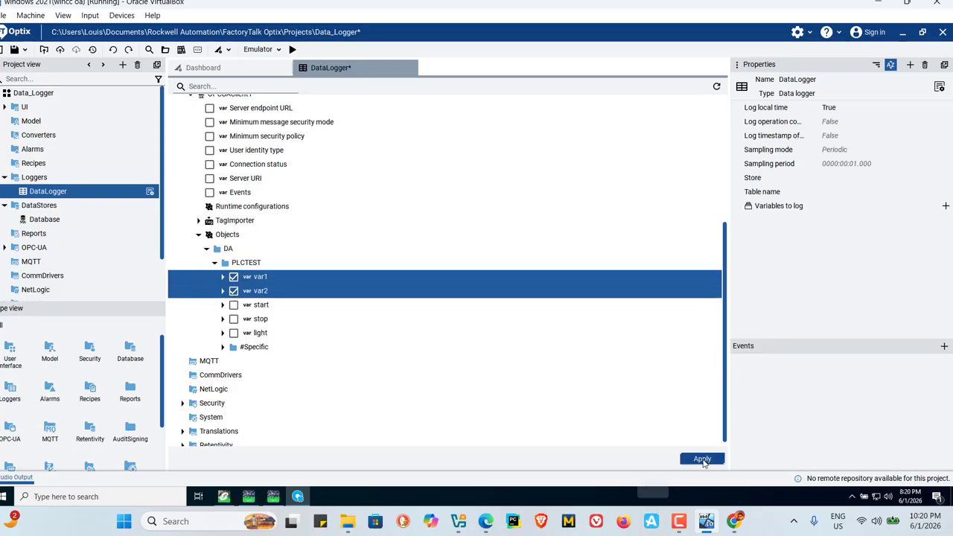
left_click(703, 459)
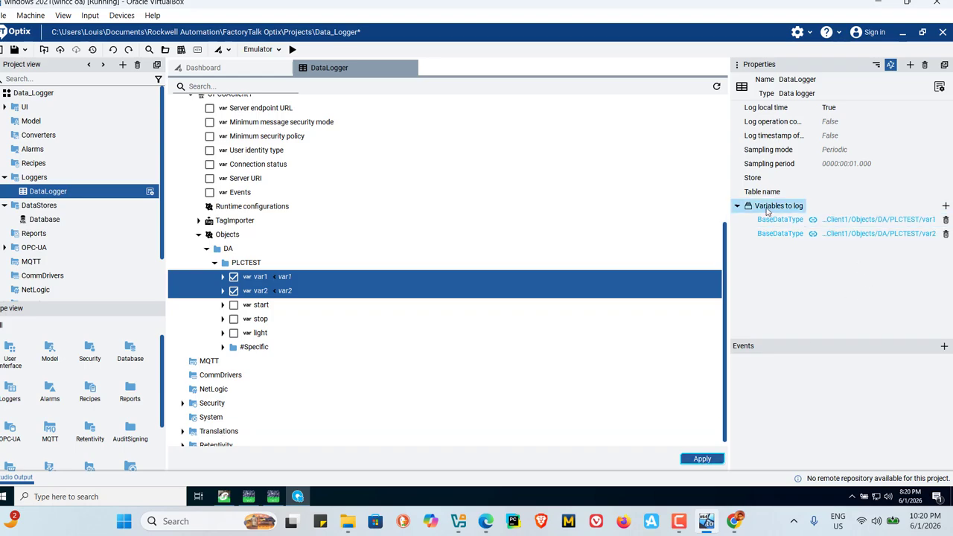
Set the data type of the logged variable var1 to Float.
left_click(794, 221)
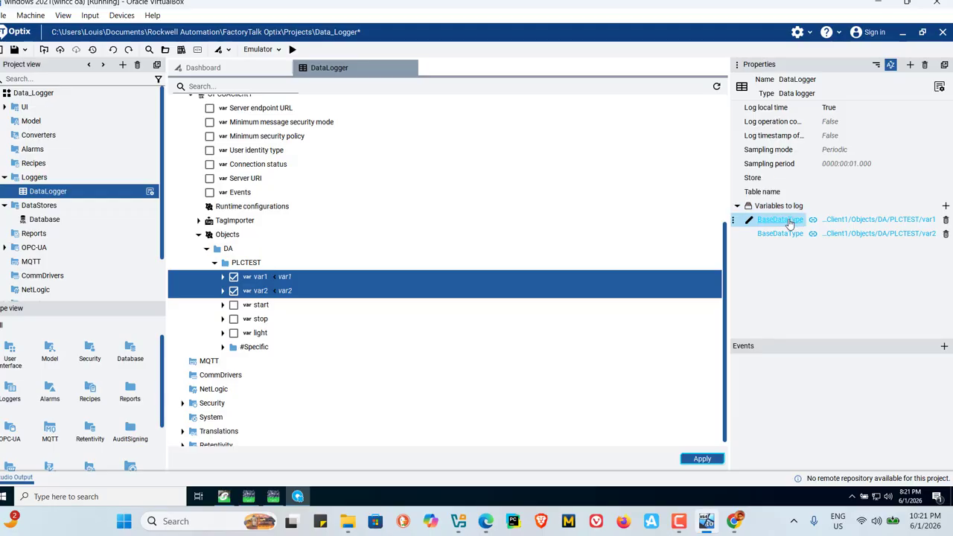
left_click(792, 220)
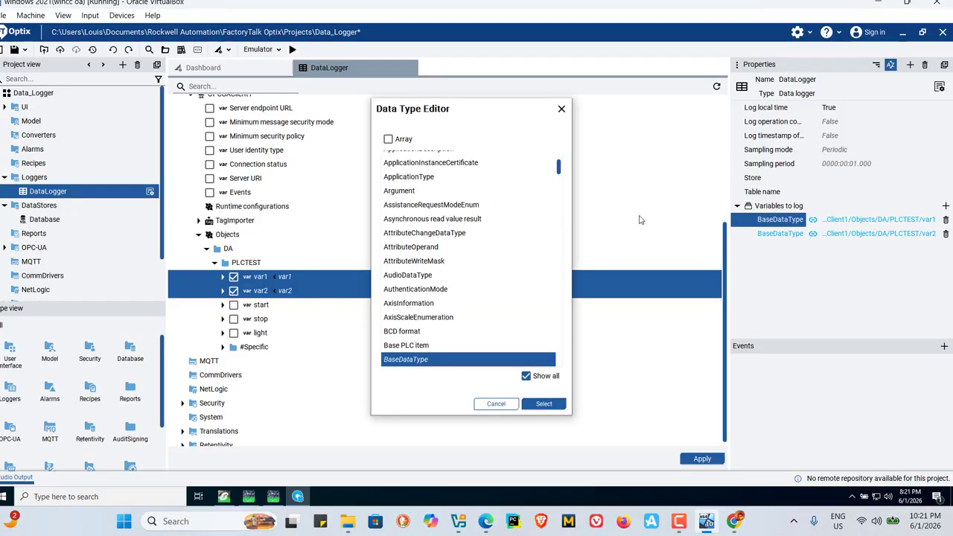
left_click(545, 379)
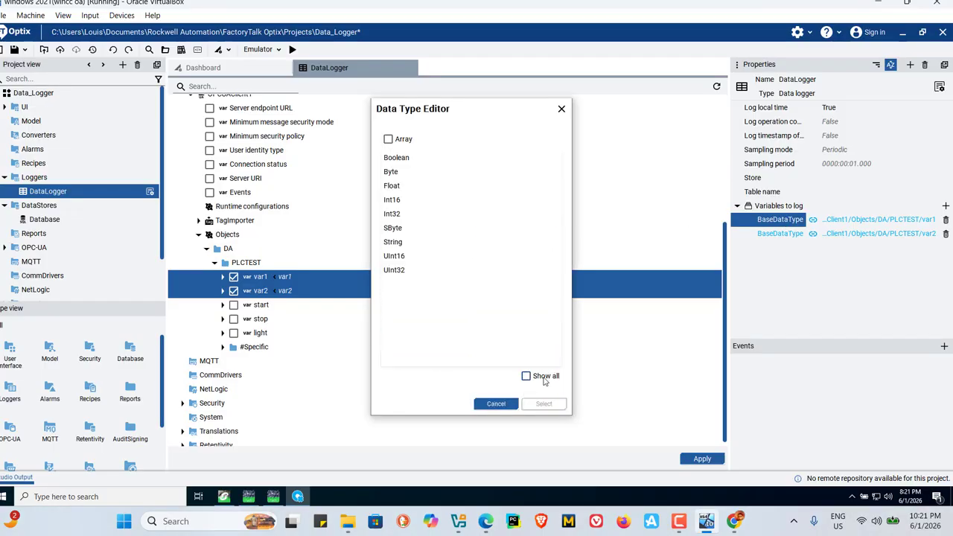
left_click(394, 186)
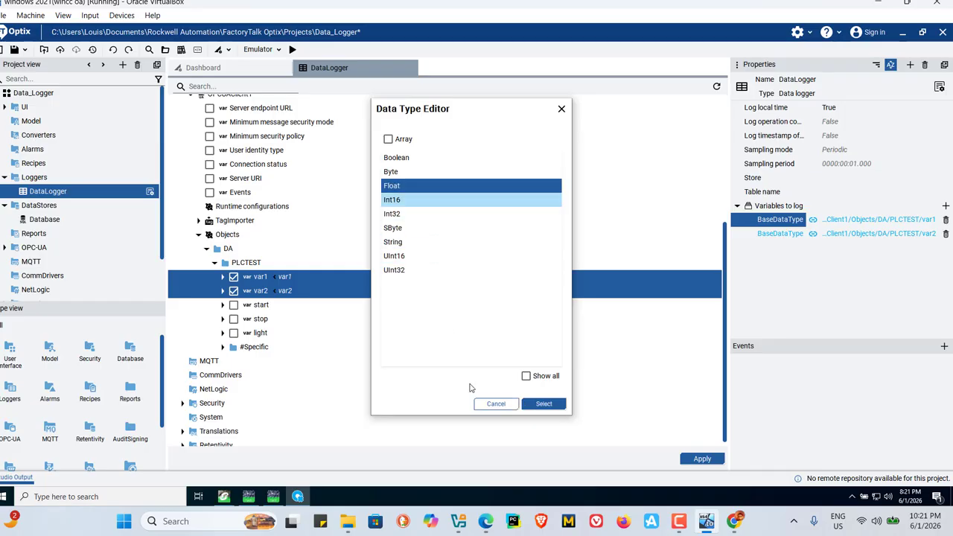
left_click(543, 405)
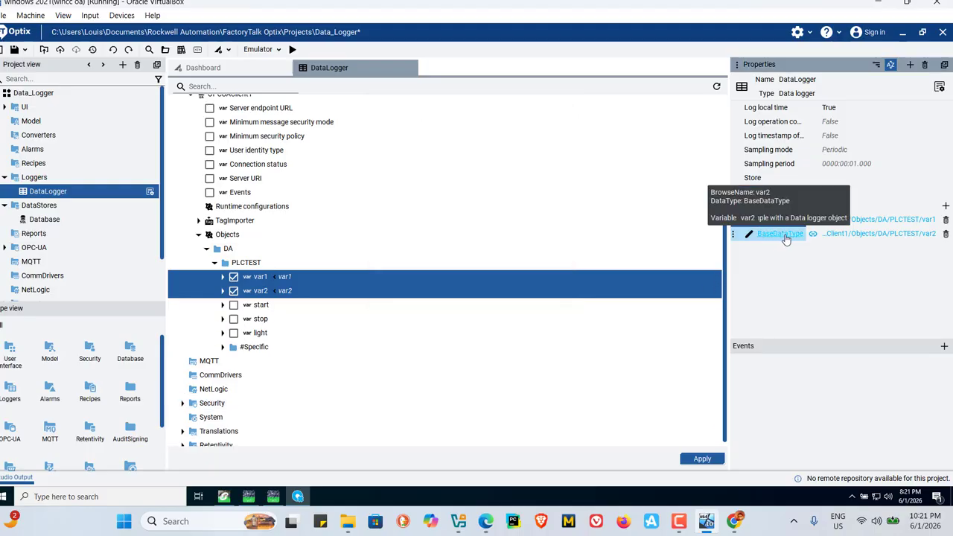
Switch to EcoStruxure Control Expert, check the variable types in the elementary variables list and the test_modbus logic, and minimize its window.
mouse_move(248, 501)
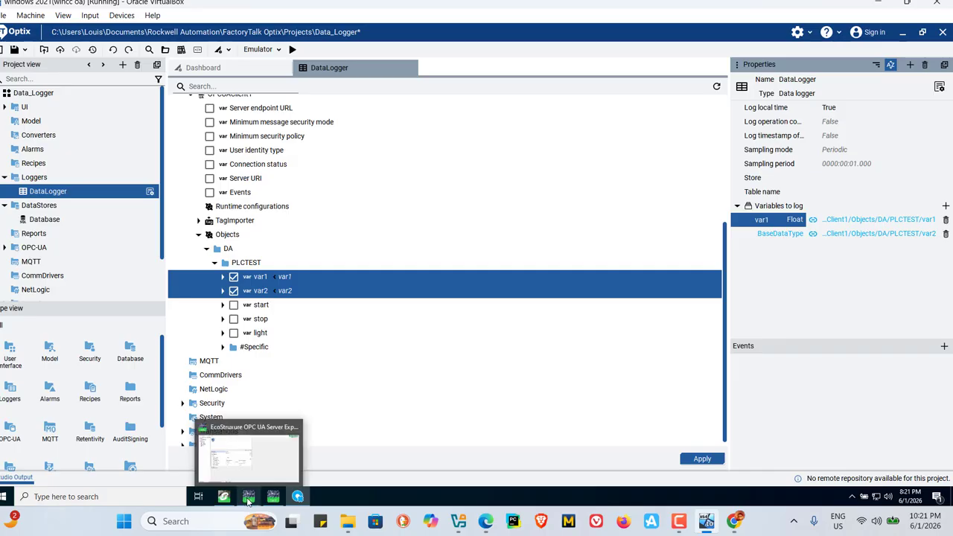
left_click(223, 498)
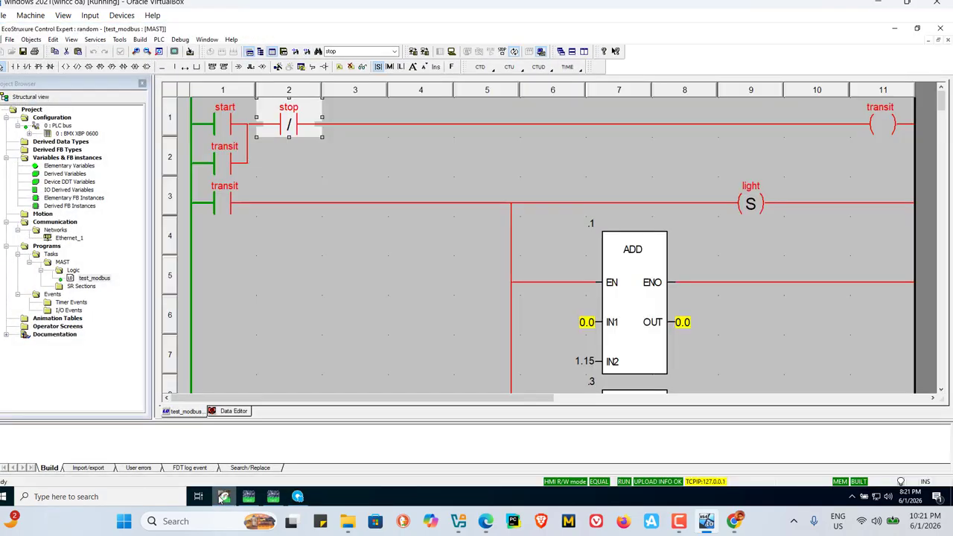
double_click(77, 168)
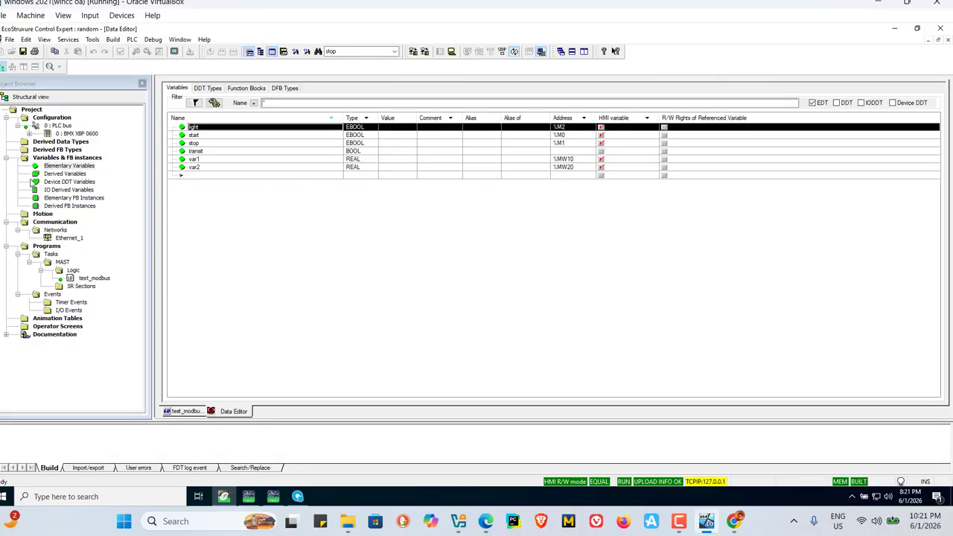
double_click(94, 278)
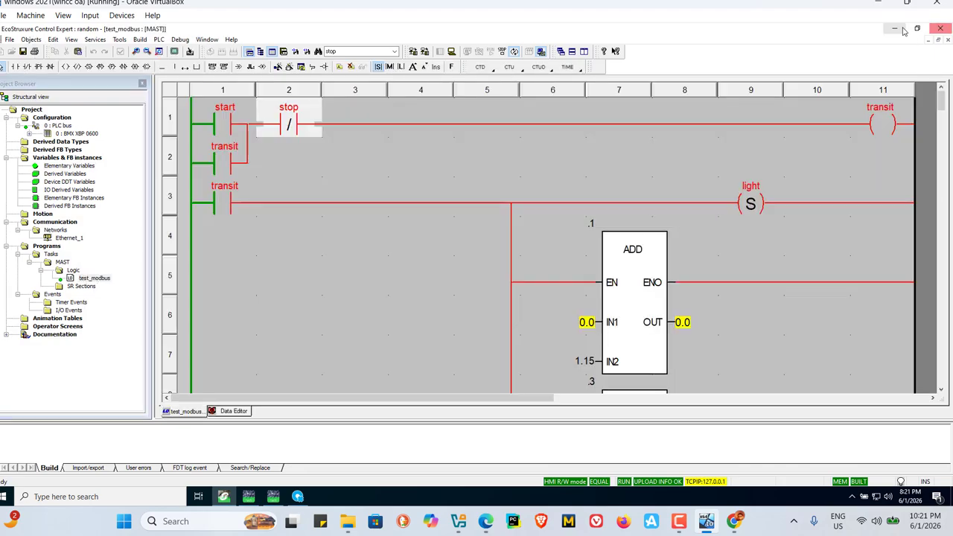
left_click(895, 28)
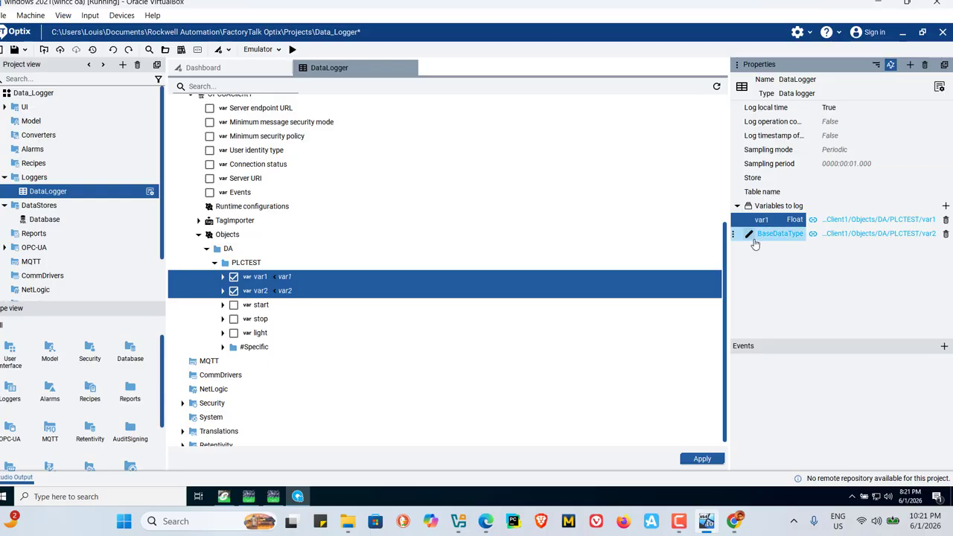
Set the data type of the logged variable var2 to Float.
left_click(777, 235)
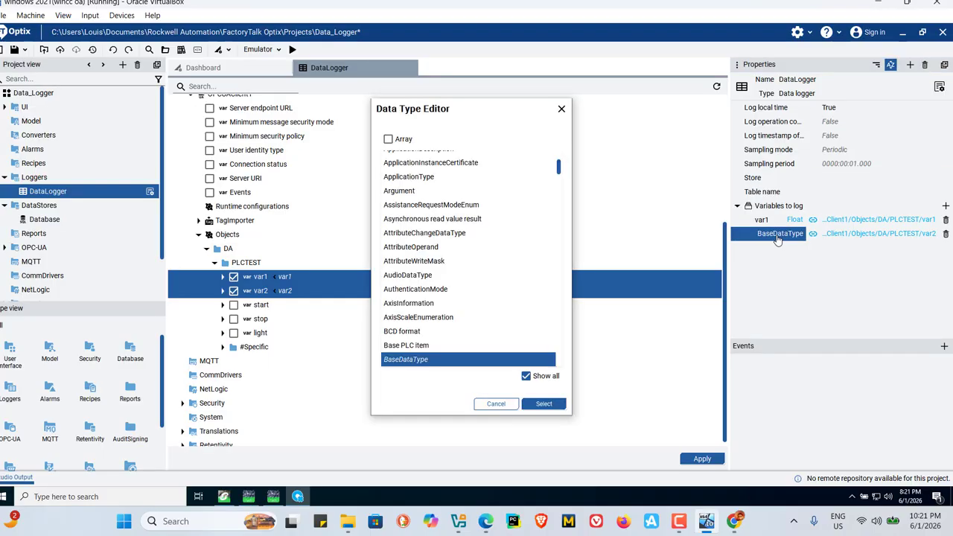
left_click(526, 377)
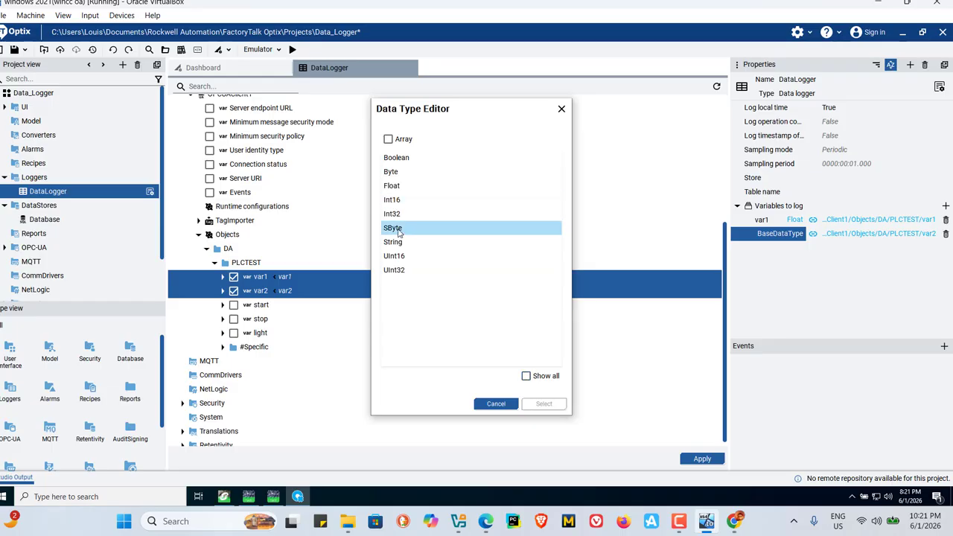
left_click(395, 186)
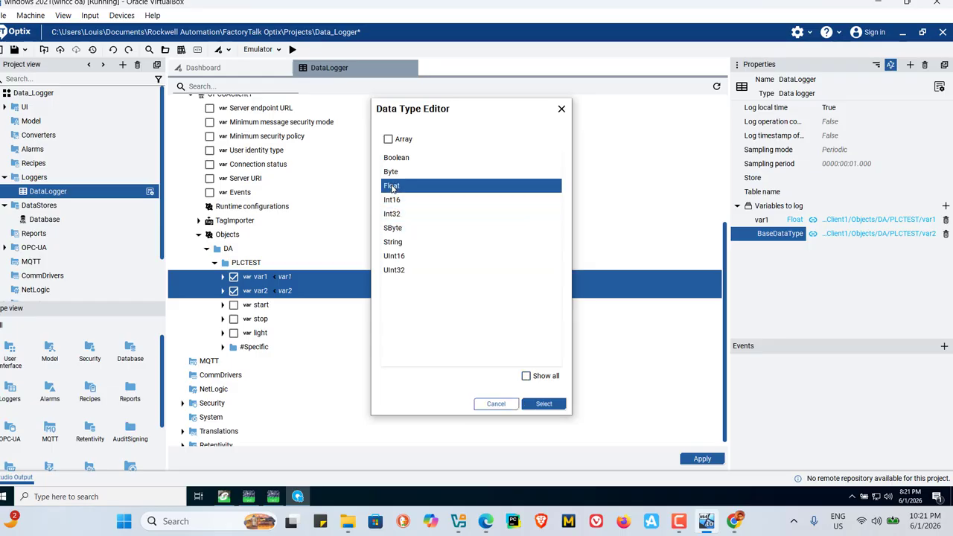
left_click(544, 404)
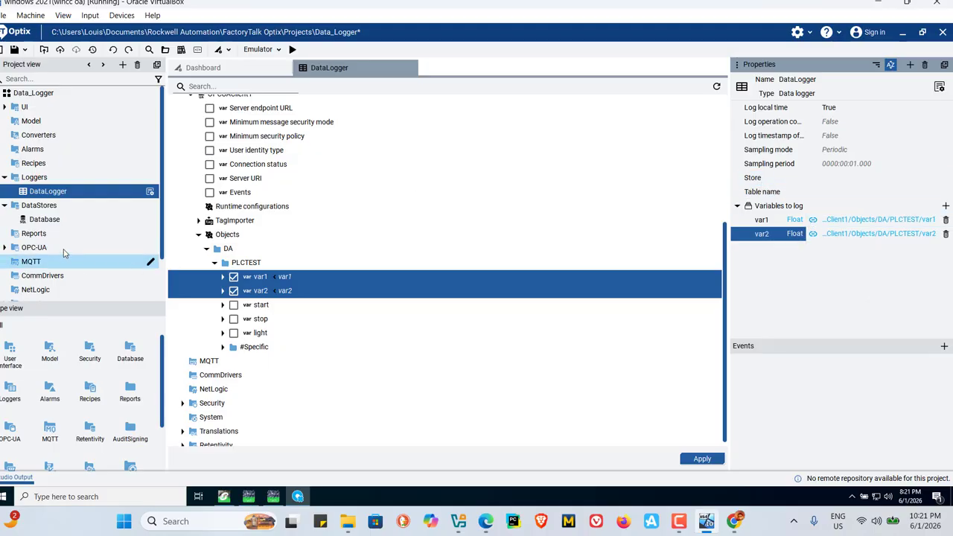
Link the embedded database Database as the DataLogger's store.
left_click(44, 220)
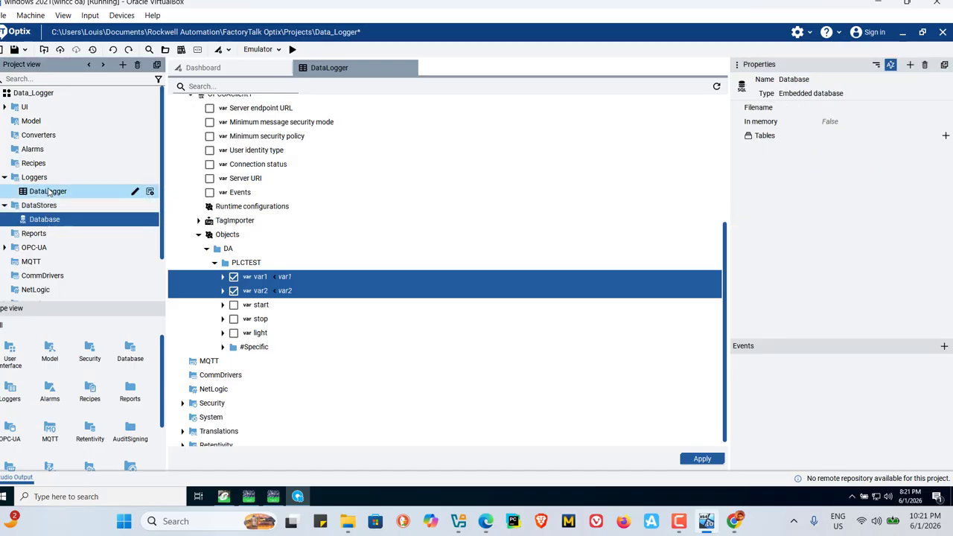
left_click(48, 193)
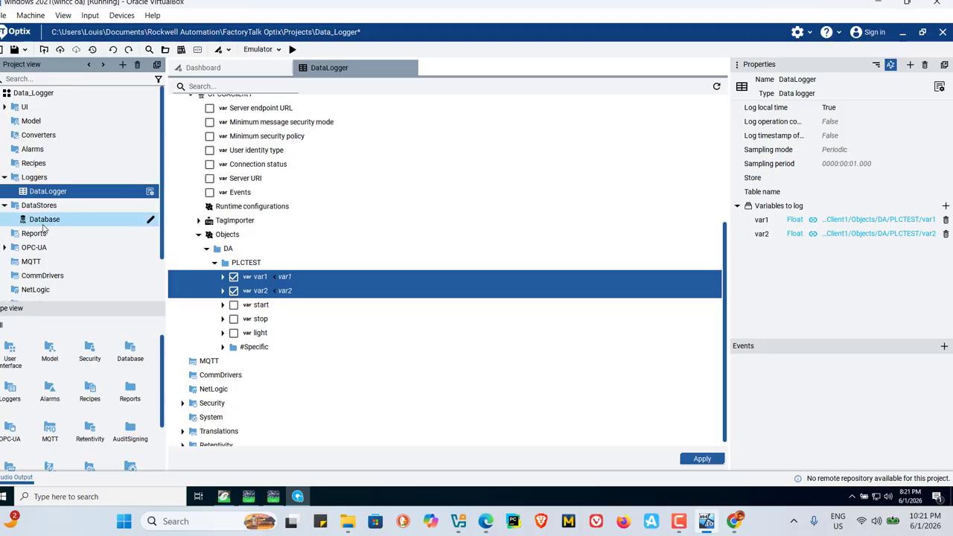
left_click_drag(45, 225, 846, 212)
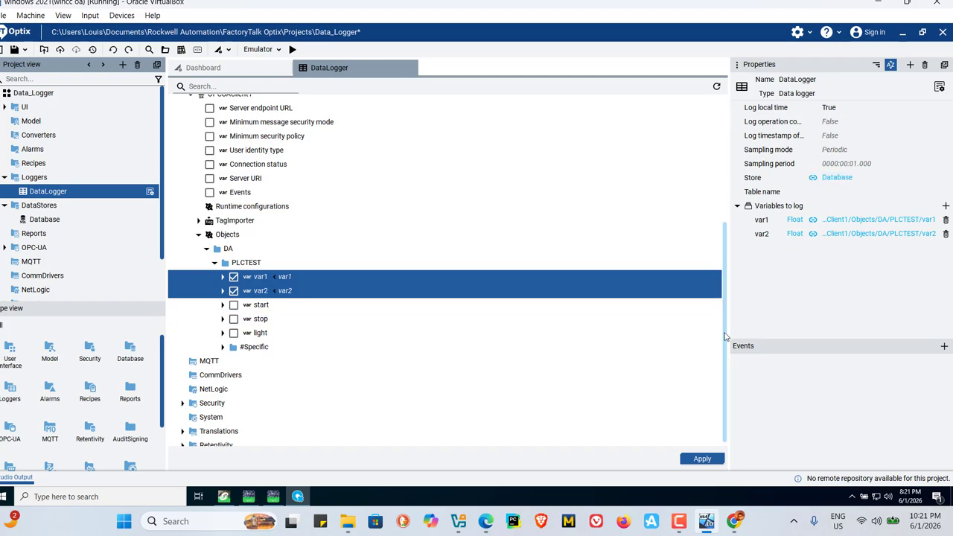
left_click_drag(726, 337, 731, 212)
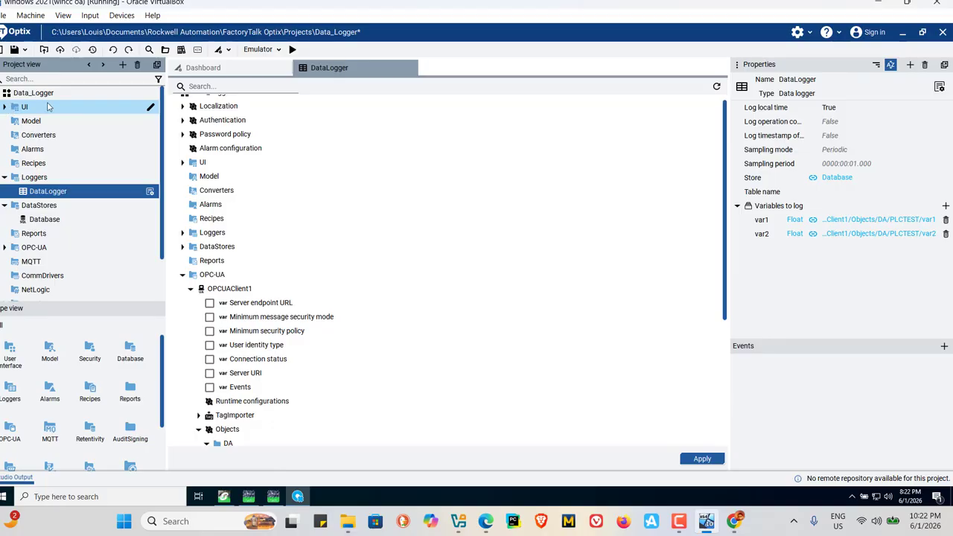
Create a new panel in the UI folder, open it and enlarge it to 880 wide by 520 high.
right_click(6, 108)
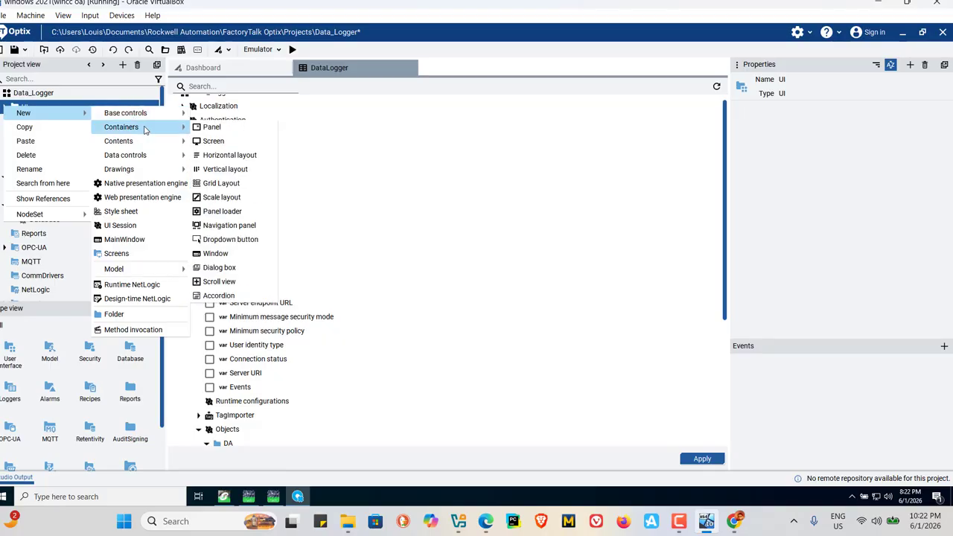
mouse_move(150, 130)
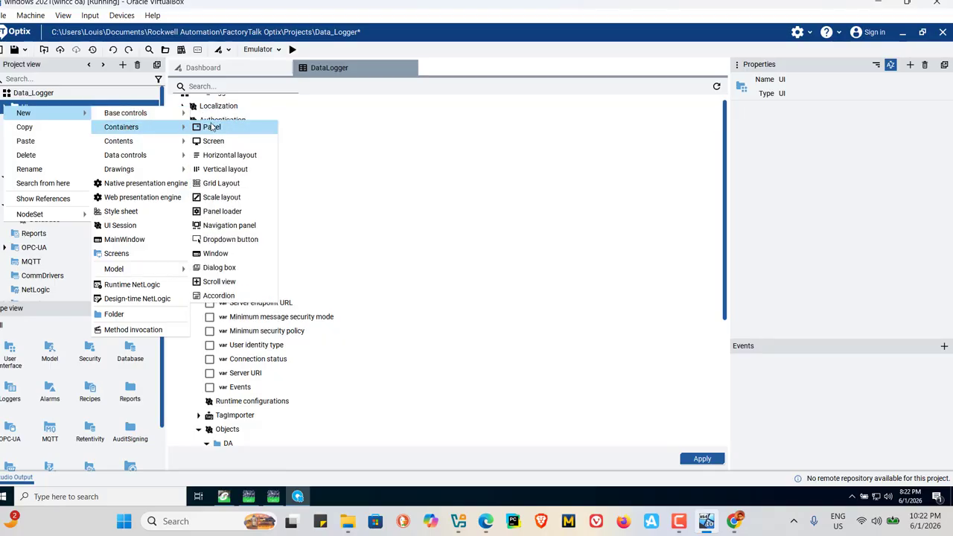
left_click(216, 128)
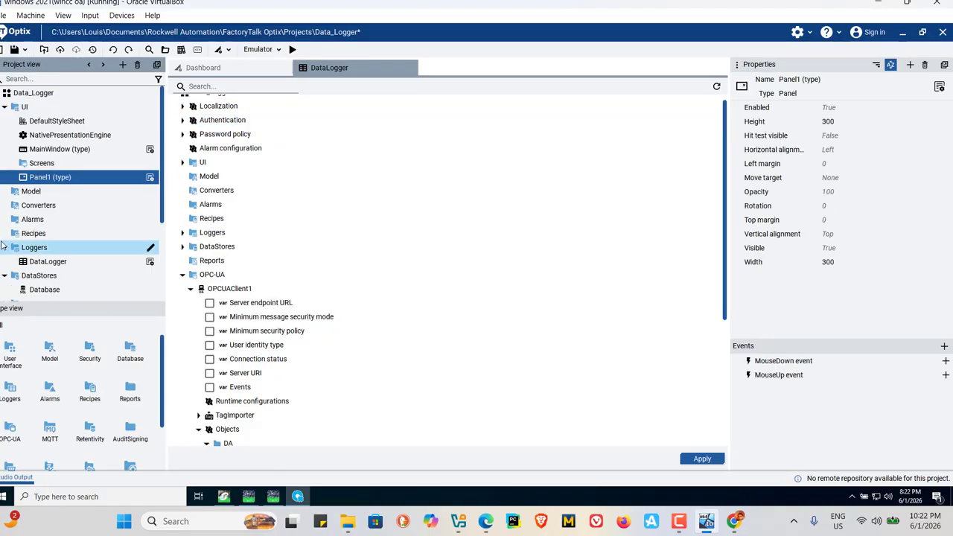
double_click(43, 179)
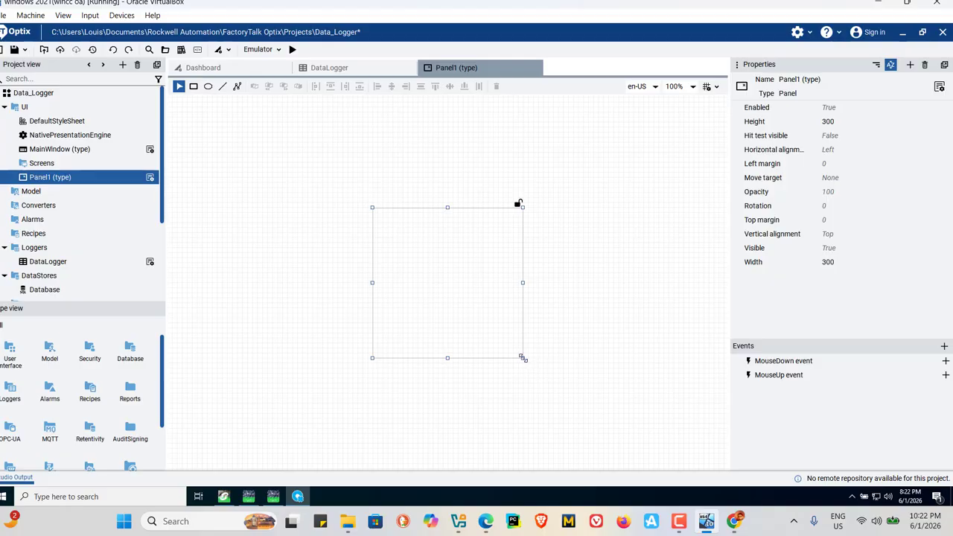
left_click_drag(524, 358, 669, 419)
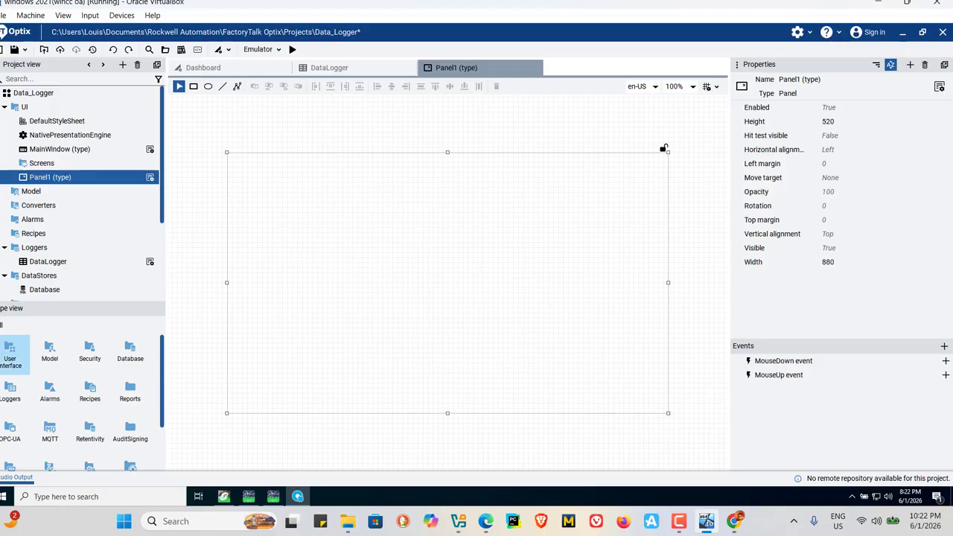
Add two label controls side by side near the panel's upper-left corner.
double_click(10, 356)
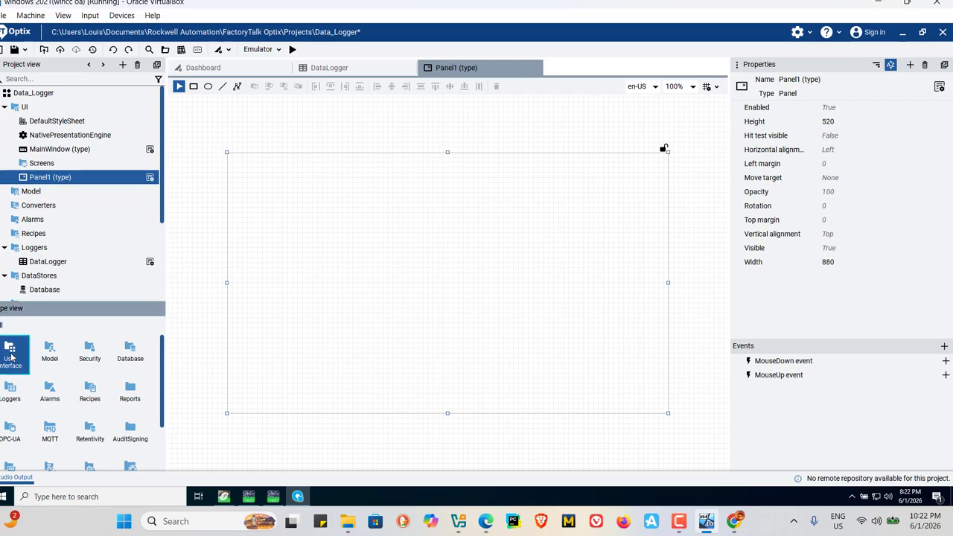
double_click(10, 362)
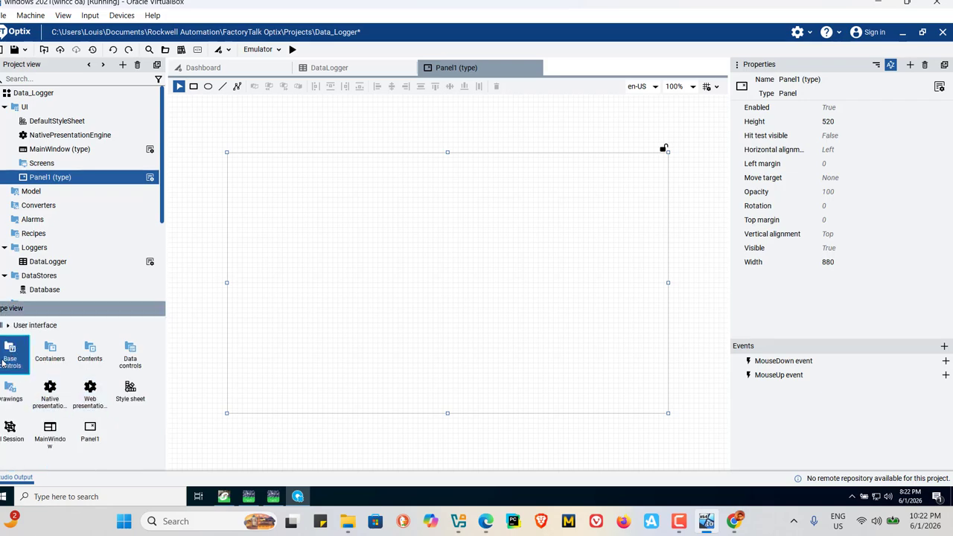
left_click_drag(11, 361, 242, 168)
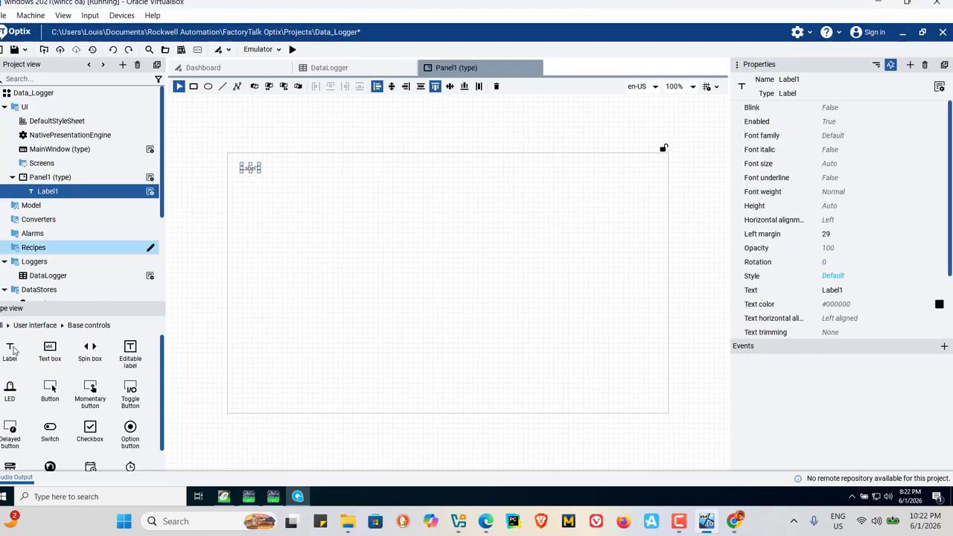
left_click(302, 165)
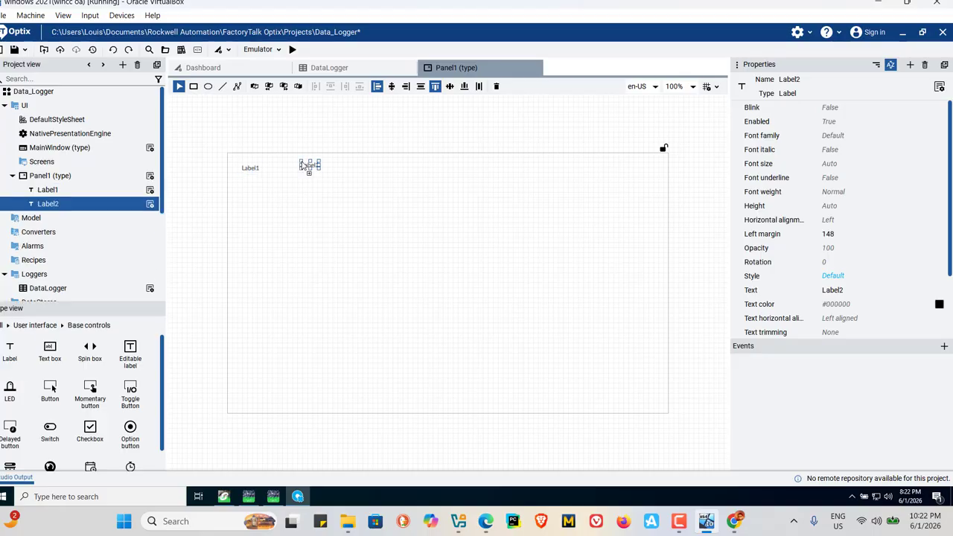
Reposition Label1 and Label2 so they line up in one row at the panel's upper edge, Label1 at left margin 35.
left_click(251, 162)
left_click_drag(250, 161, 282, 174)
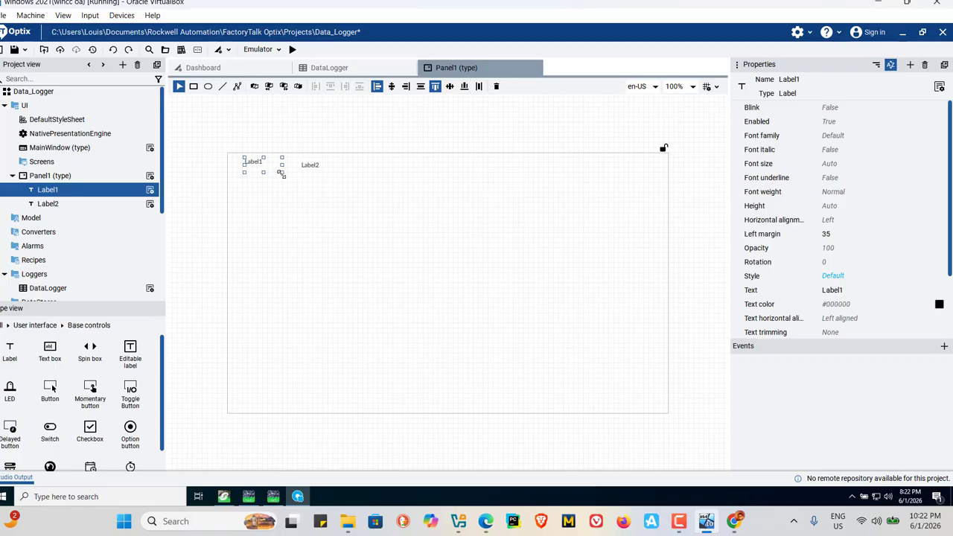
left_click(315, 166)
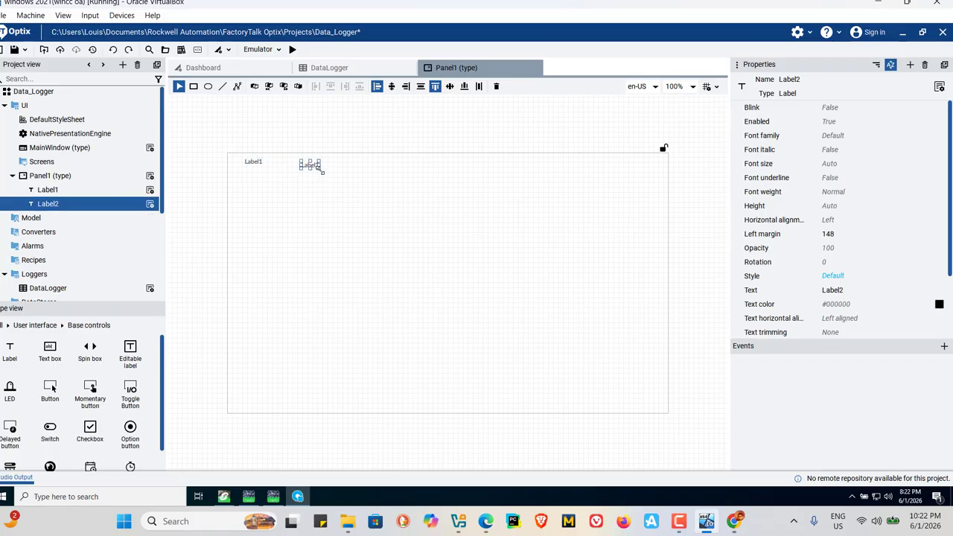
left_click_drag(322, 172, 329, 175)
left_click(324, 245)
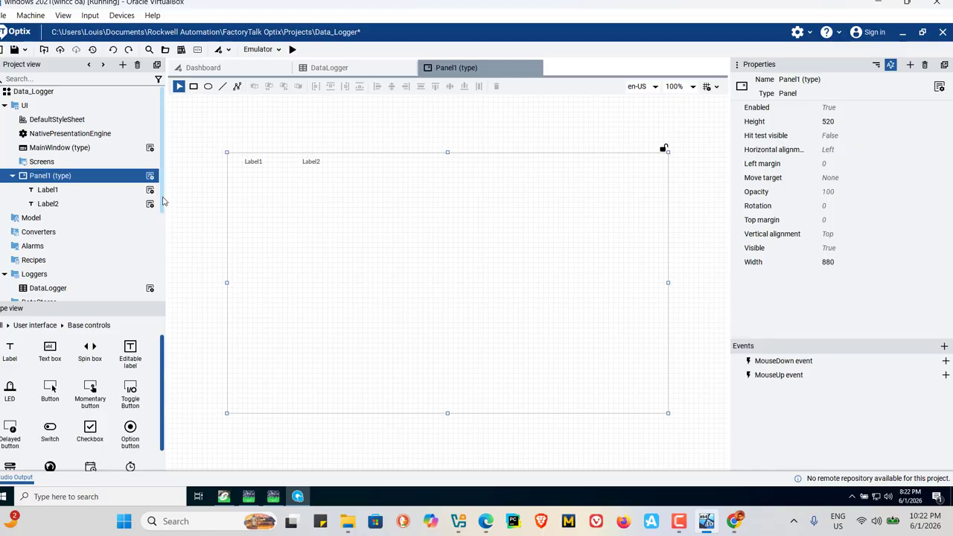
Link the OPC UA tags var1 and var2 from the PLCTEST folder to Label1 and Label2 respectively.
left_click_drag(163, 199, 164, 309)
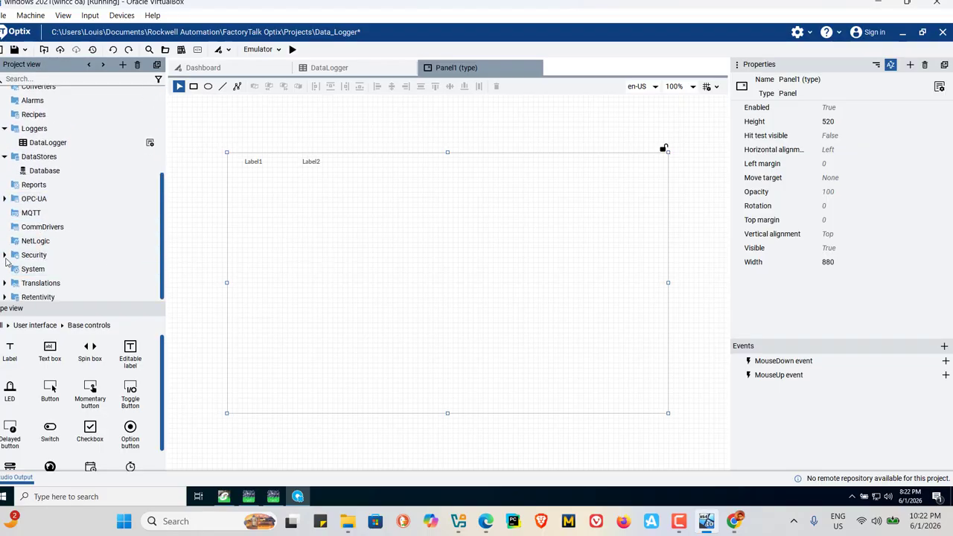
left_click(4, 199)
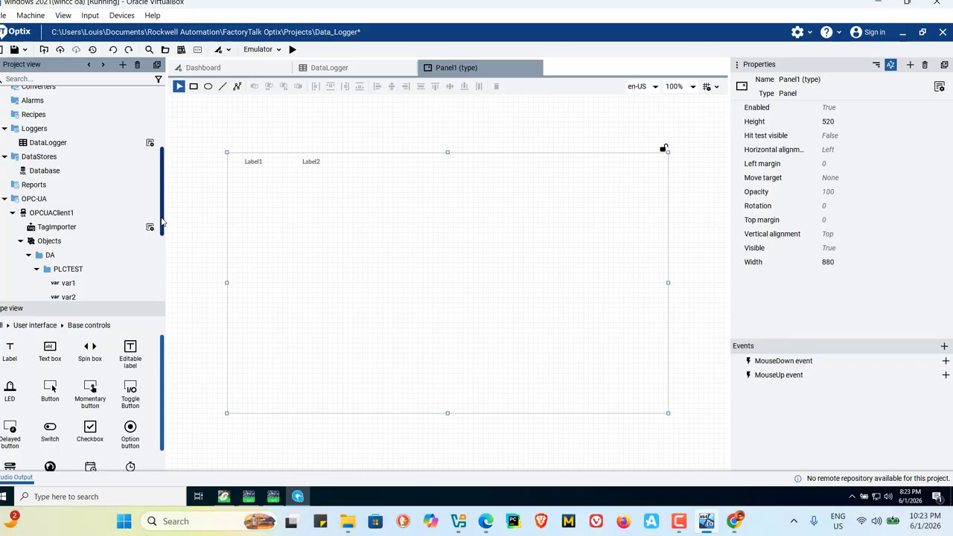
left_click_drag(159, 217, 160, 240)
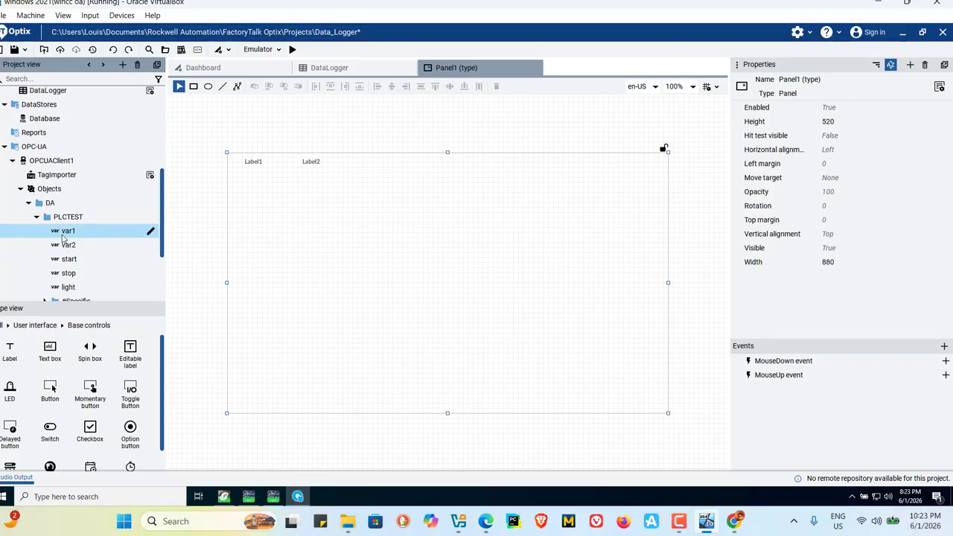
left_click_drag(65, 234, 254, 166)
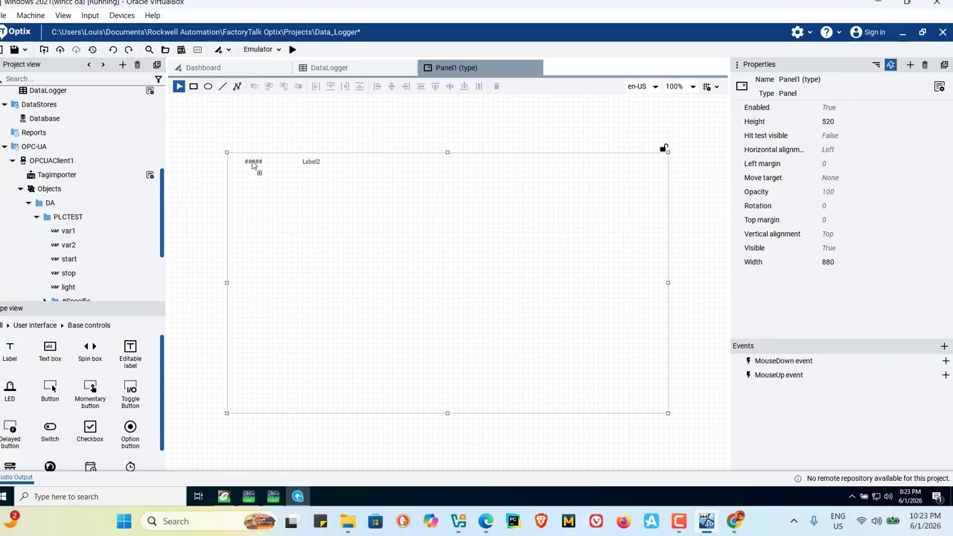
left_click_drag(65, 246, 313, 164)
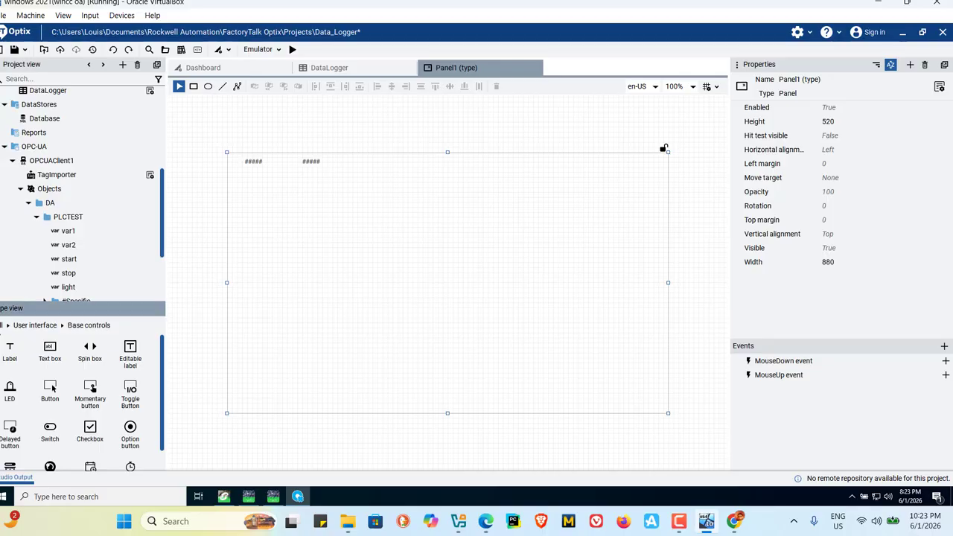
Add a data grid to the panel and stretch it to fill the full width below the labels, 470 high.
left_click(30, 325)
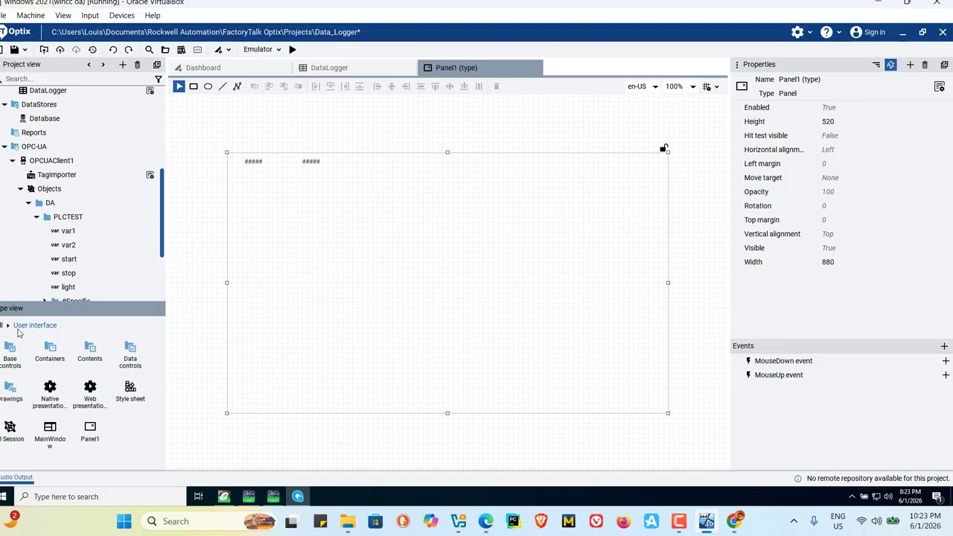
left_click(132, 363)
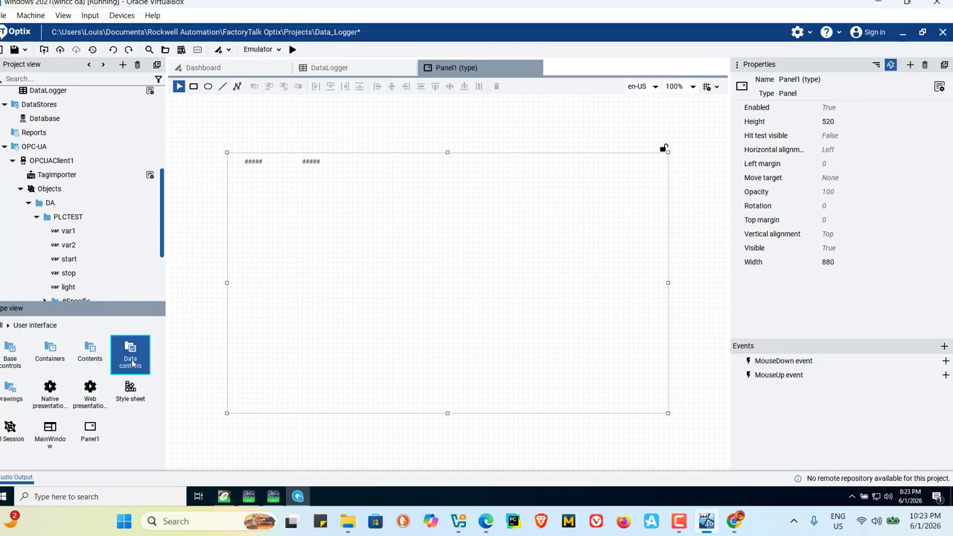
double_click(131, 363)
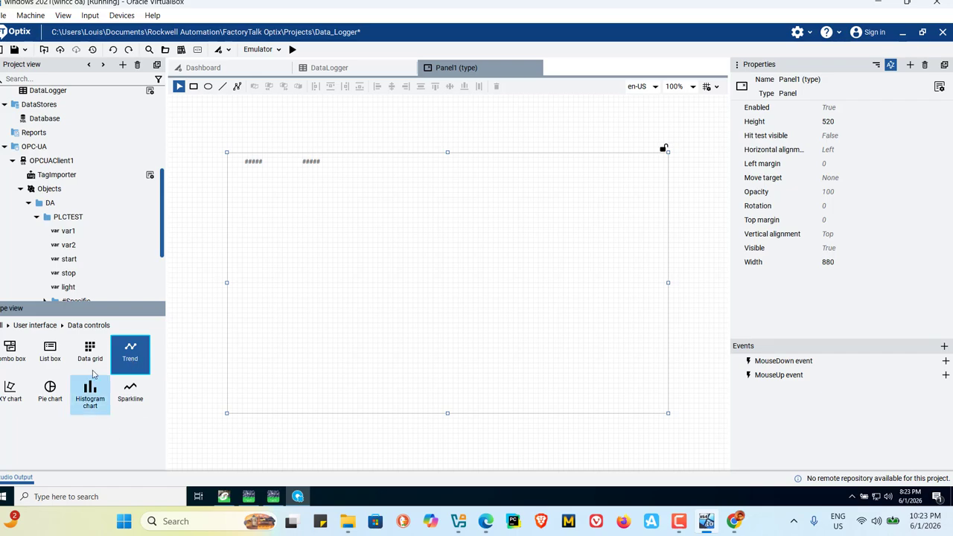
left_click_drag(93, 362, 343, 220)
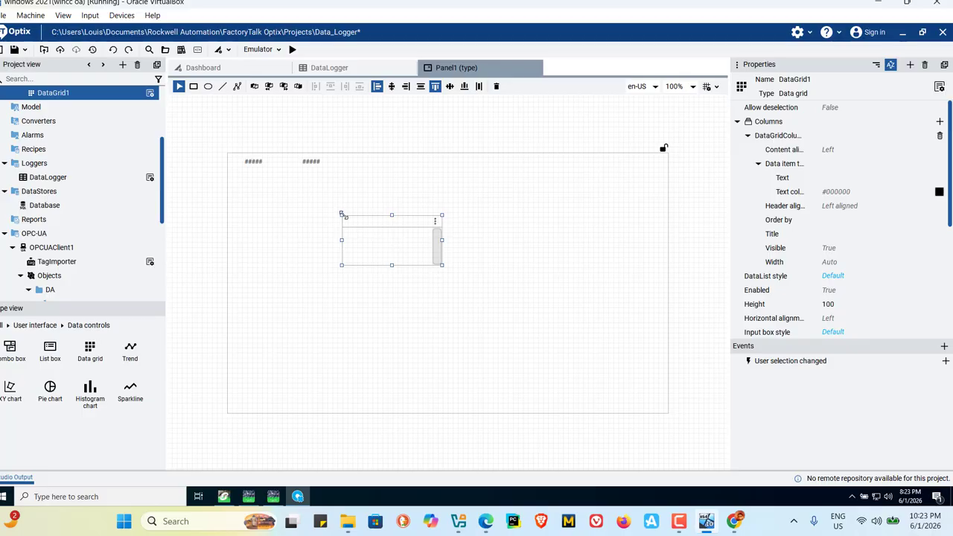
left_click_drag(342, 215, 234, 180)
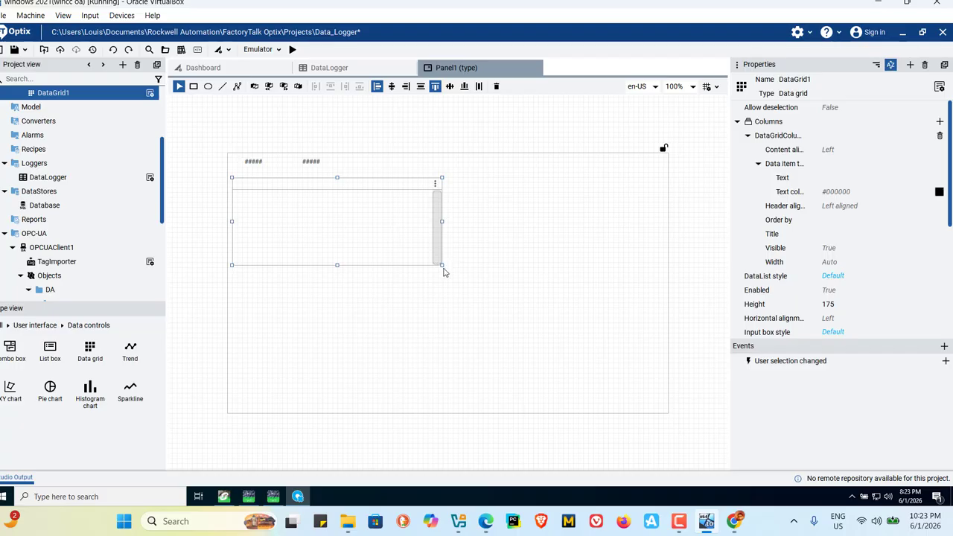
left_click_drag(442, 266, 668, 408)
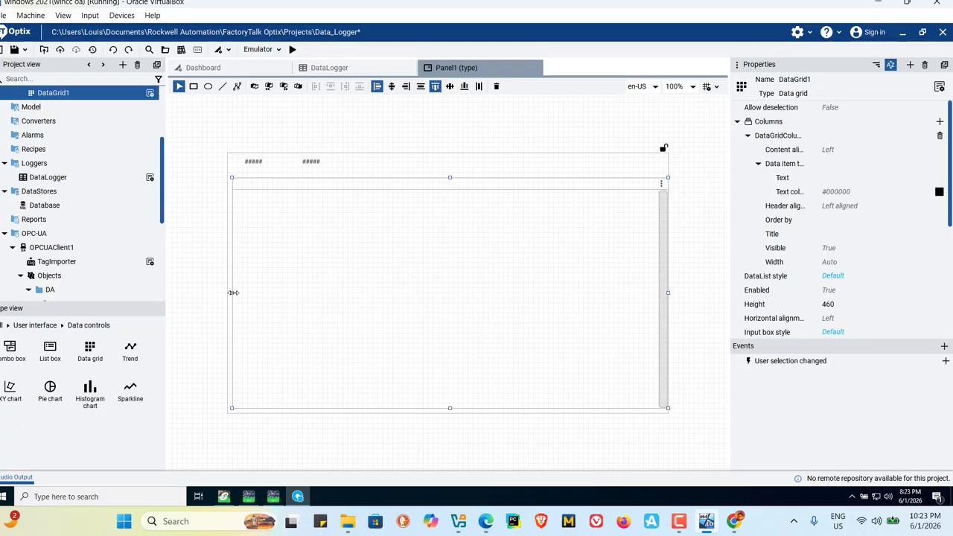
left_click_drag(231, 295, 227, 292)
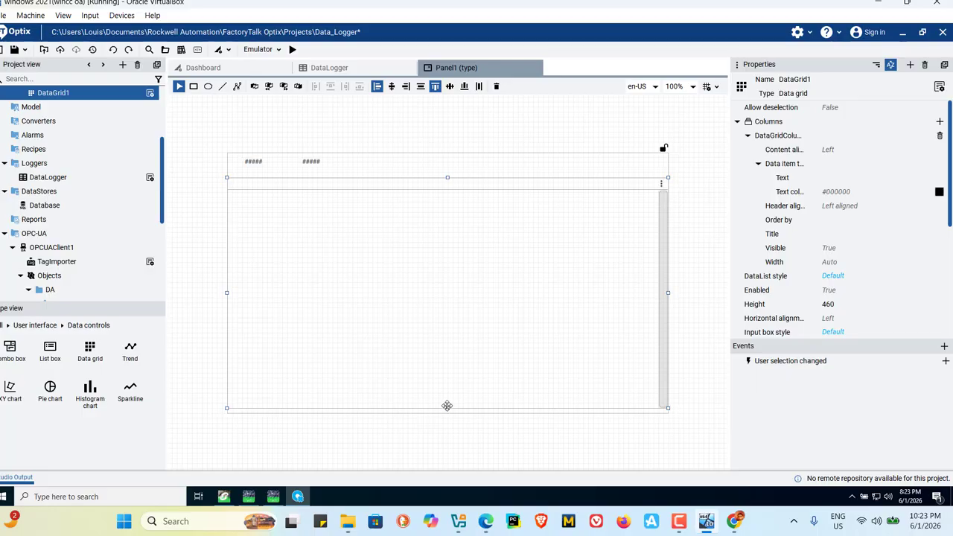
left_click_drag(447, 409, 447, 413)
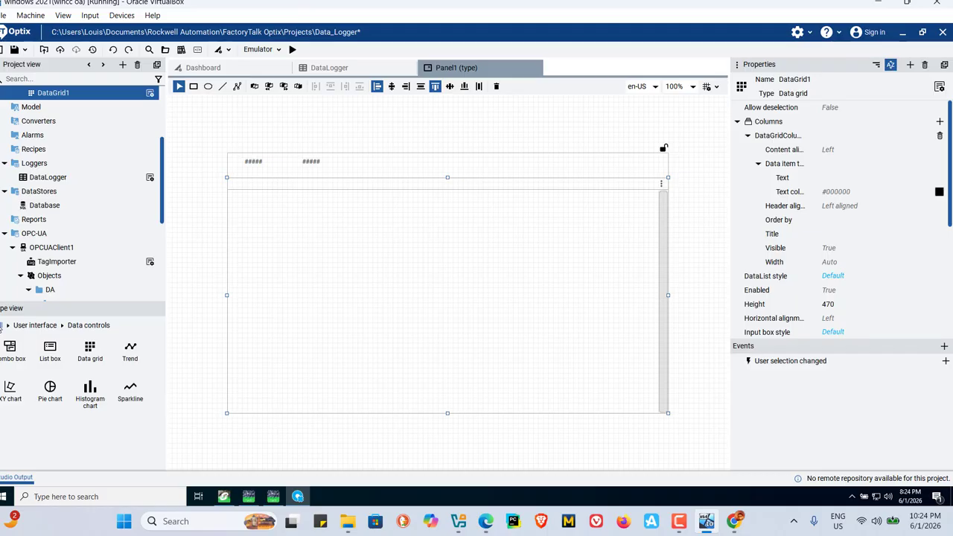
Add a button beside the two labels above the data grid, at left margin 270, and set its text to "refresh".
left_click(2, 325)
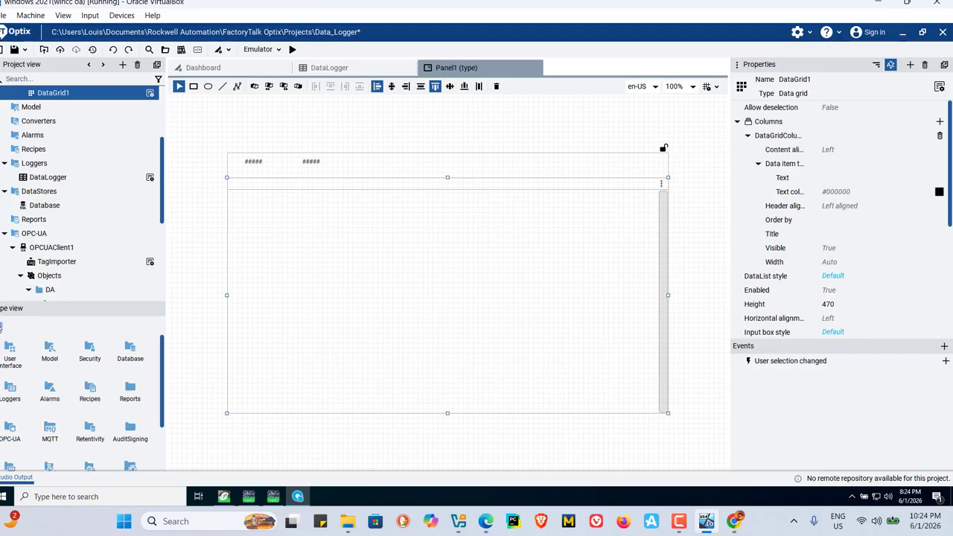
left_click(10, 352)
double_click(10, 352)
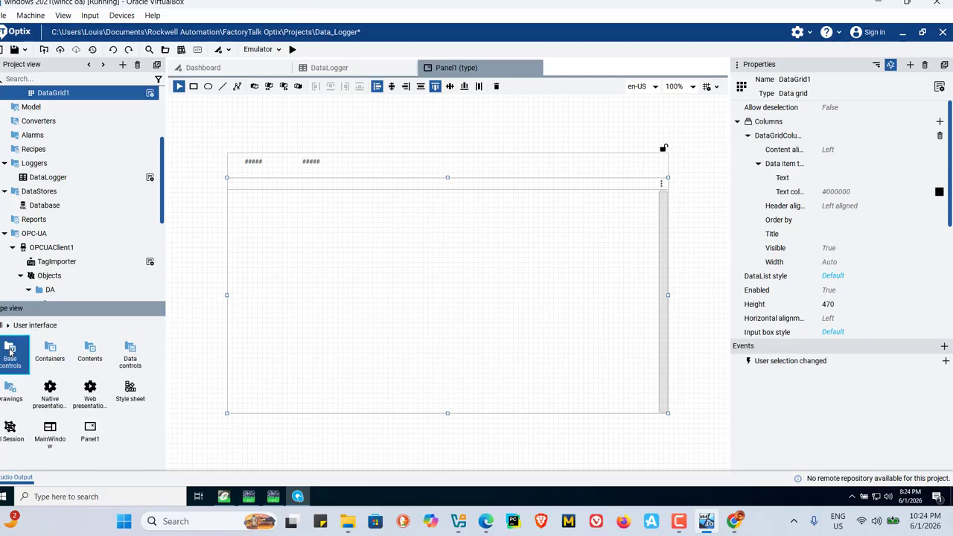
double_click(10, 359)
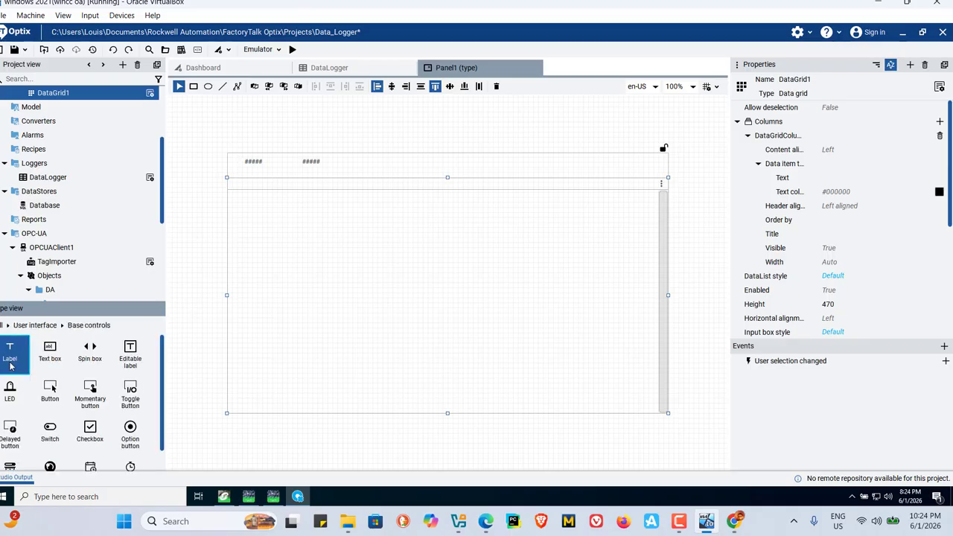
left_click(49, 393)
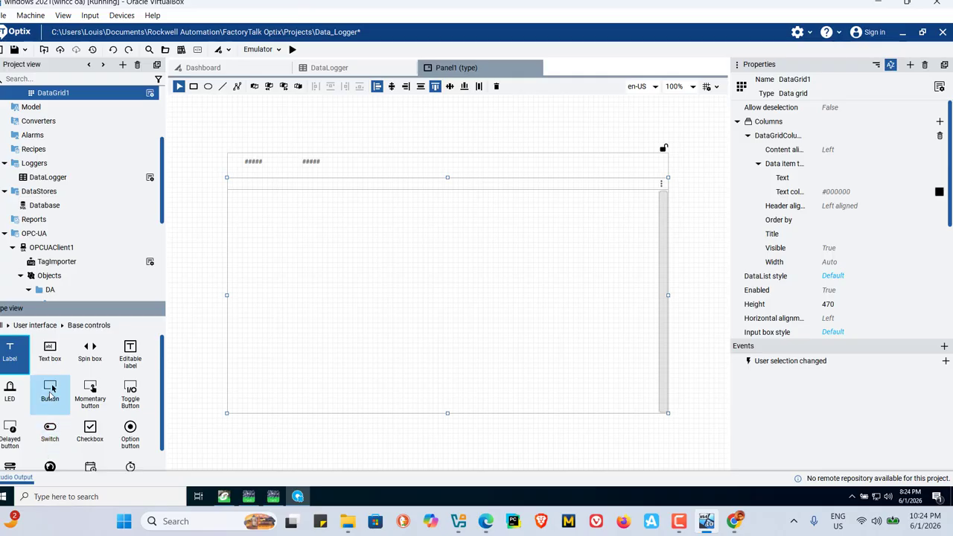
left_click(374, 168)
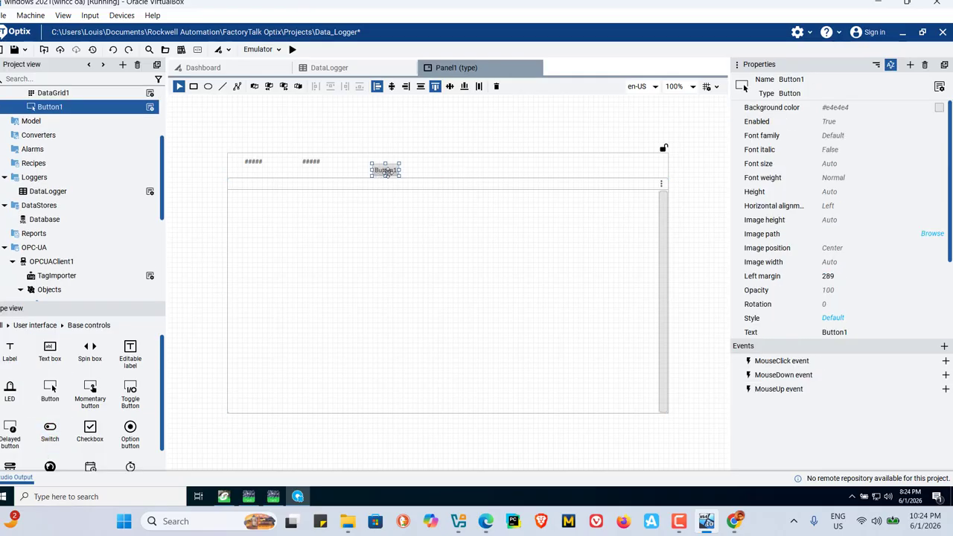
left_click_drag(387, 171, 376, 168)
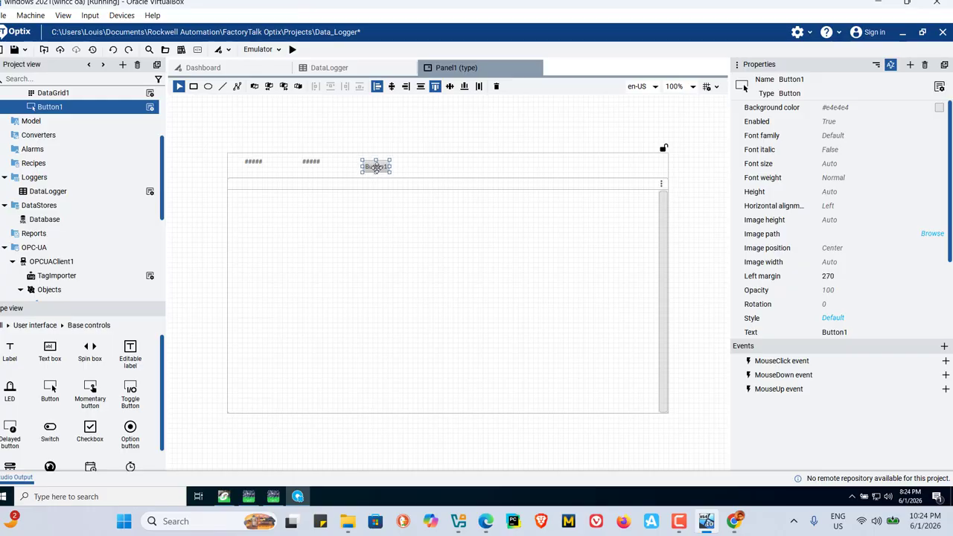
left_click(855, 335)
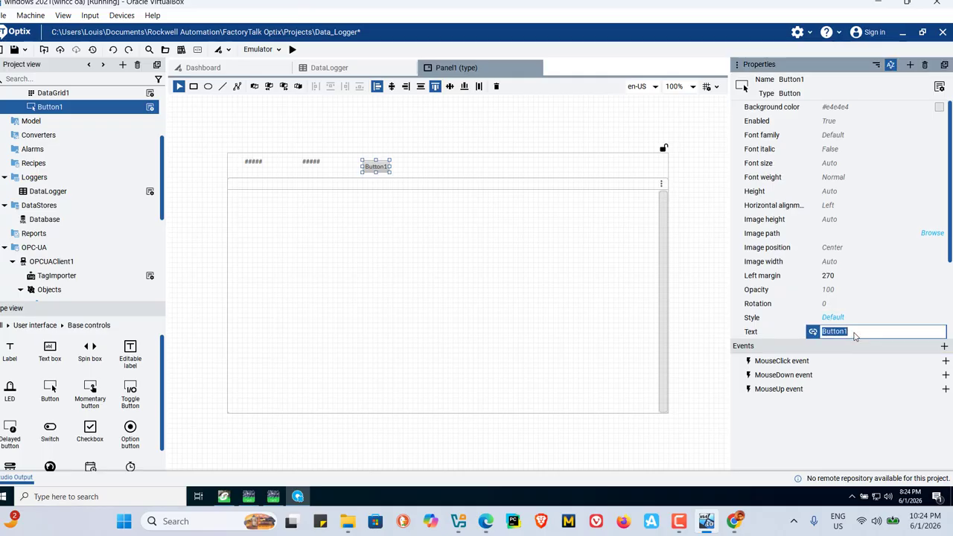
type("refresh")
key("Return")
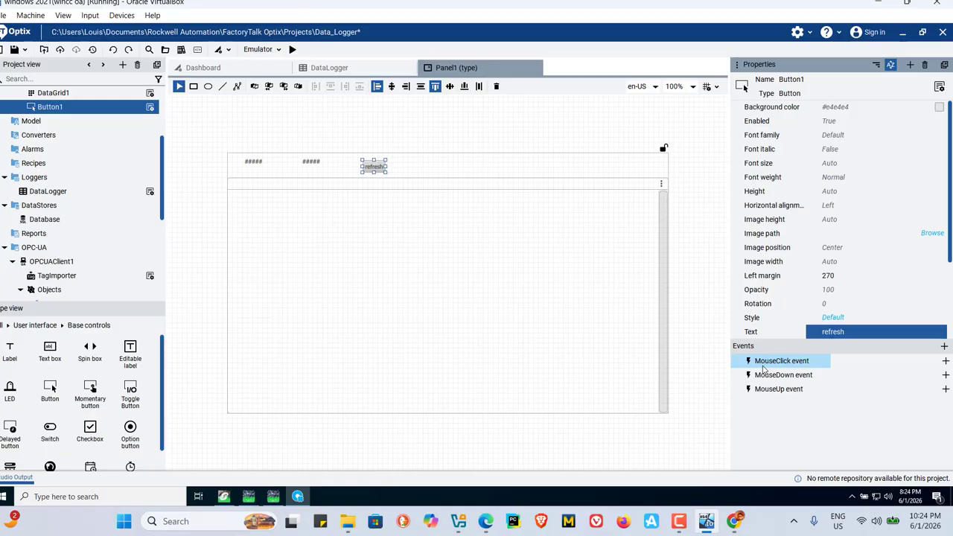
Assign DataGrid1's Refresh method to the refresh button's MouseClick event.
left_click(945, 362)
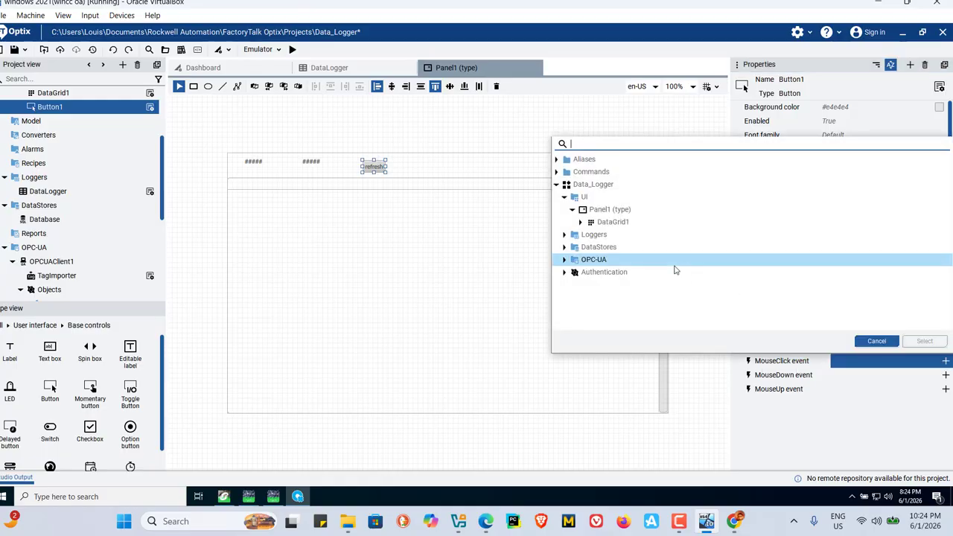
left_click(564, 248)
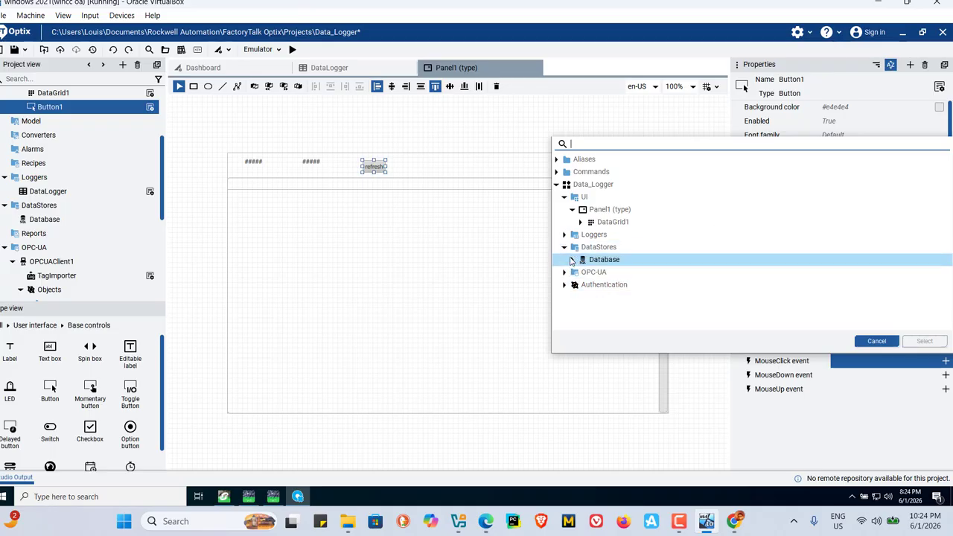
left_click(571, 260)
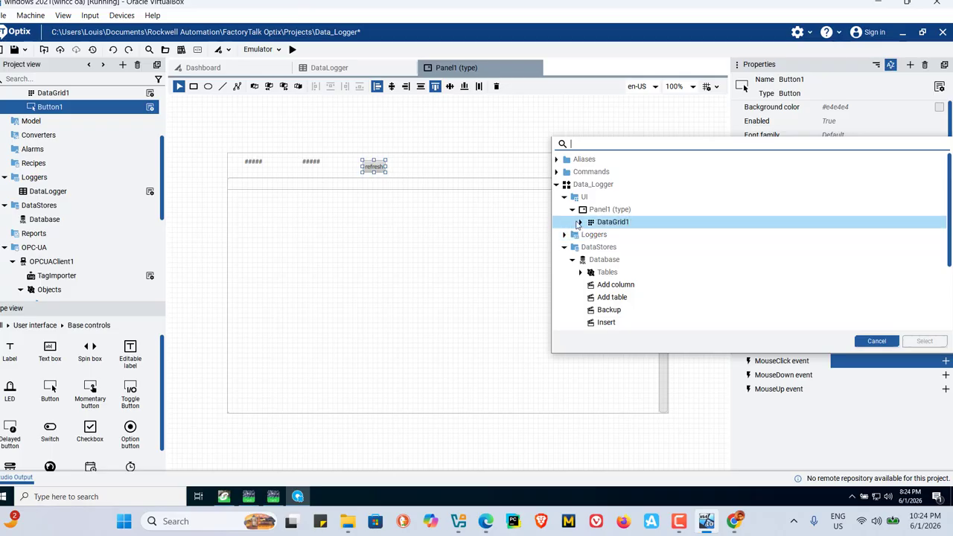
left_click(564, 248)
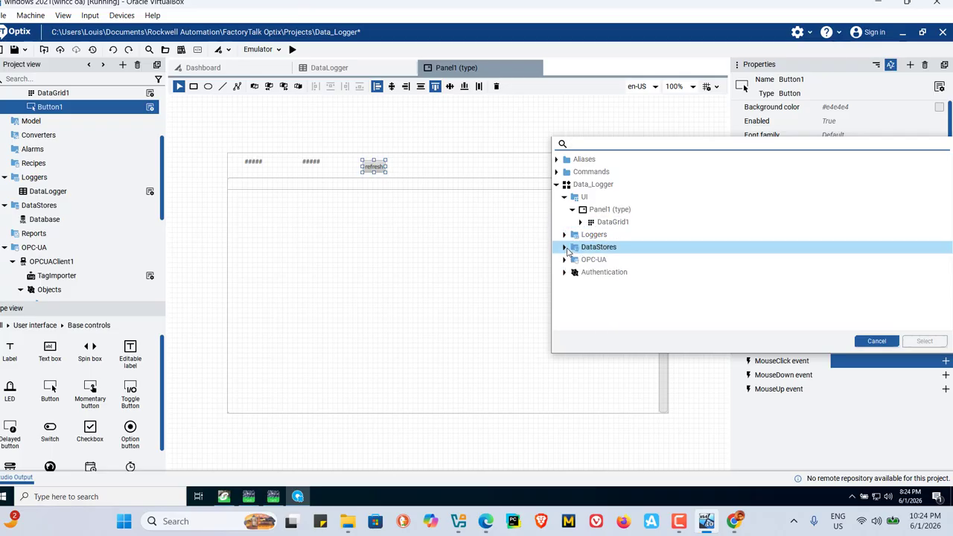
left_click(581, 222)
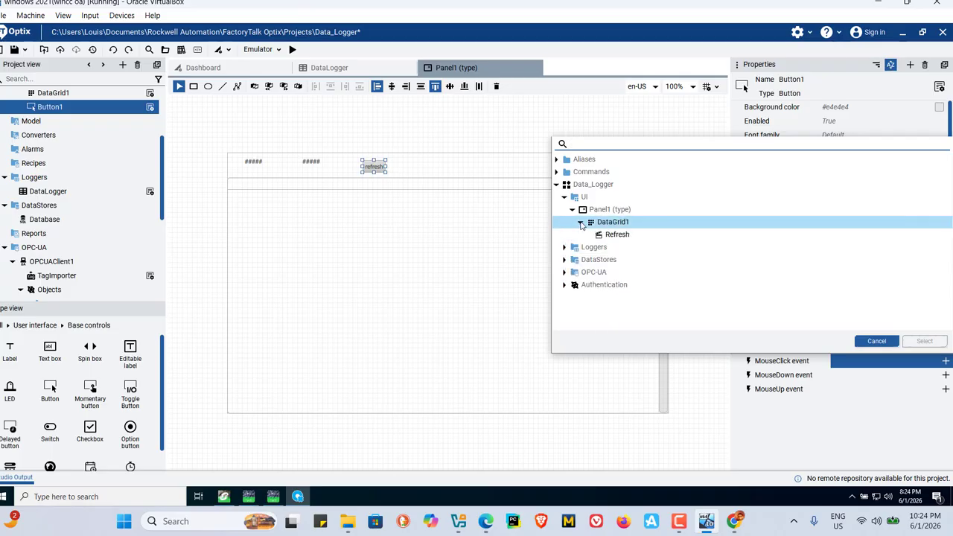
left_click(611, 236)
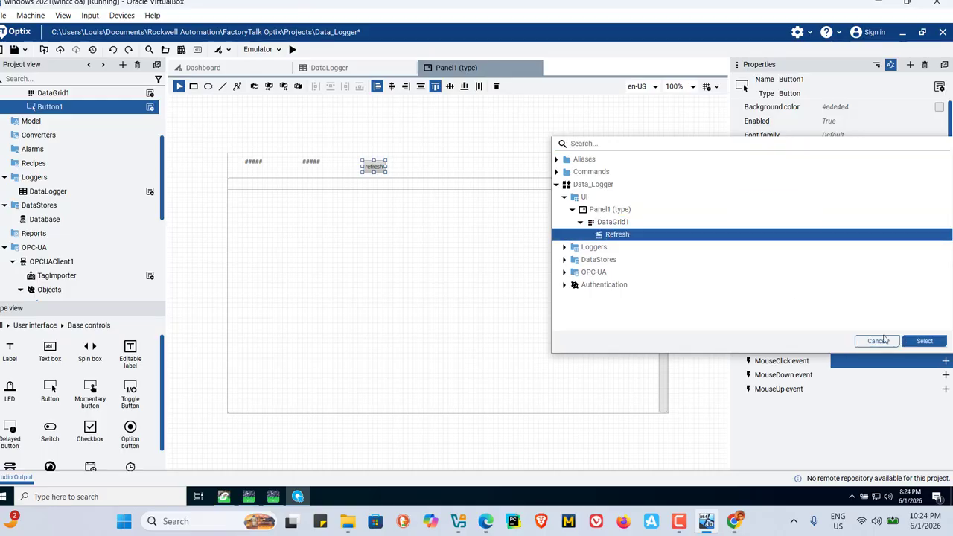
left_click(927, 341)
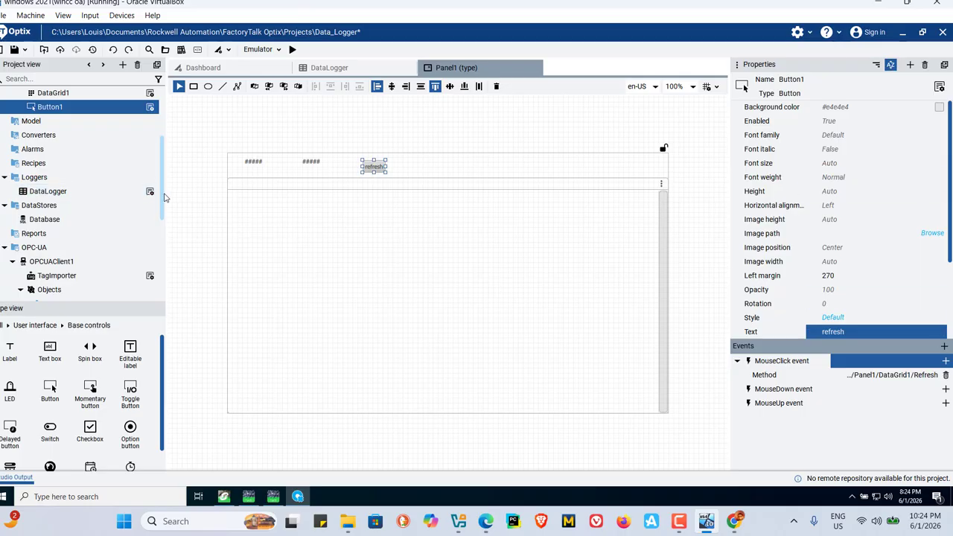
Bind the DataLogger from the Loggers folder to the data grid on Panel1 as its data source.
left_click_drag(164, 195, 164, 195)
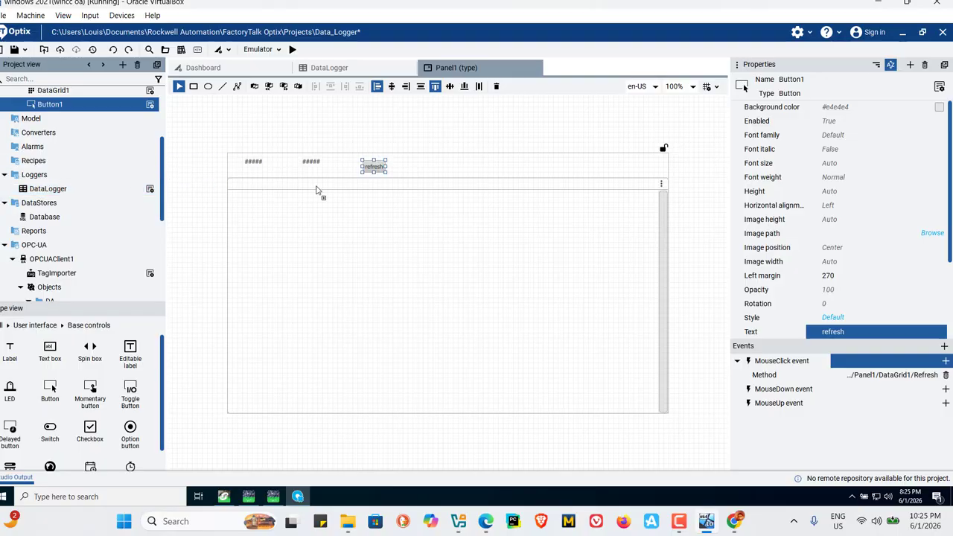
left_click_drag(316, 190, 320, 189)
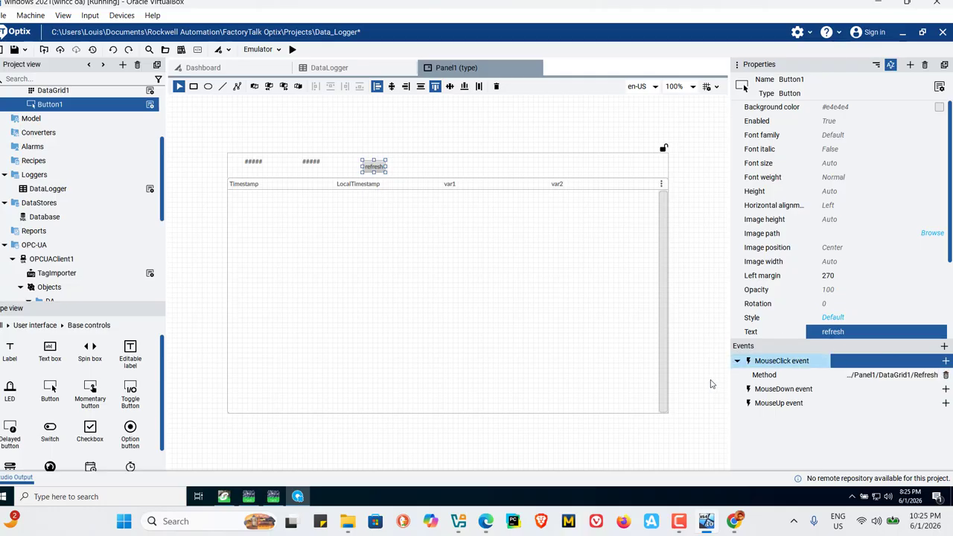
left_click(347, 187)
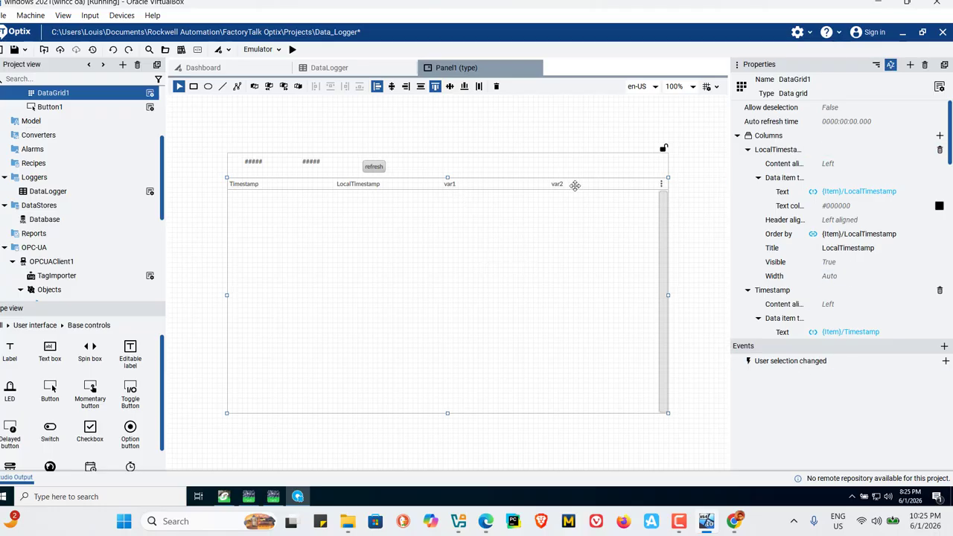
Open MainWindow for editing and enlarge it to 880 wide and 660 high.
scroll(163, 113, "up", 1)
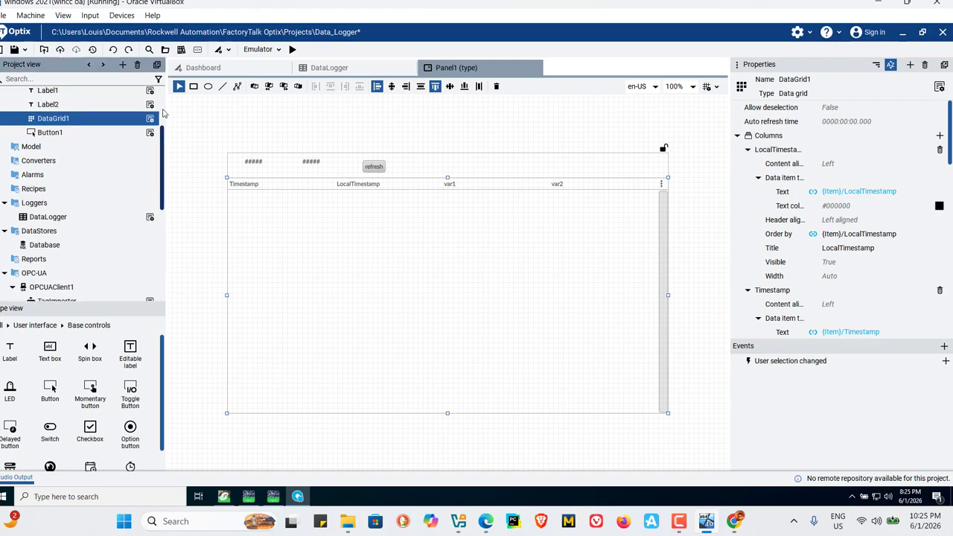
scroll(163, 112, "up", 3)
scroll(163, 107, "up", 1)
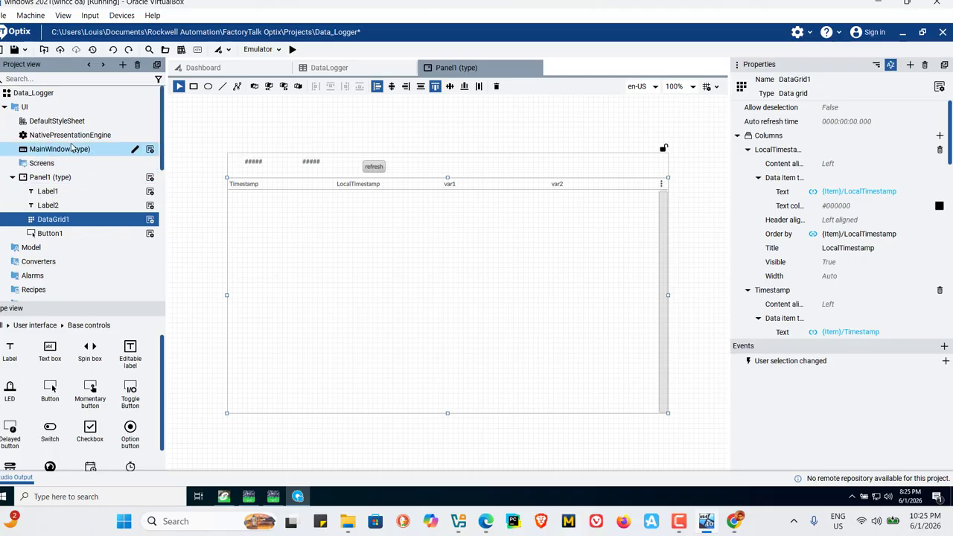
right_click(72, 147)
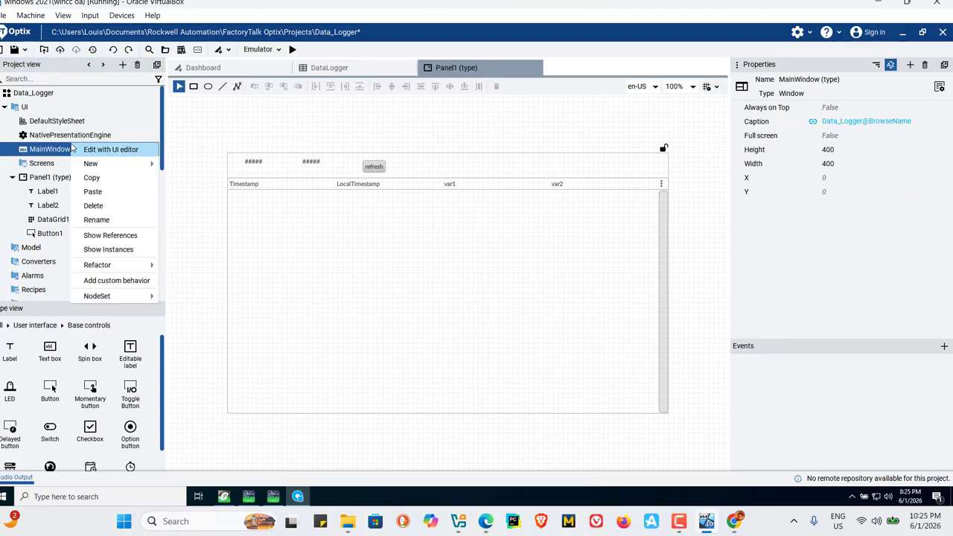
double_click(50, 152)
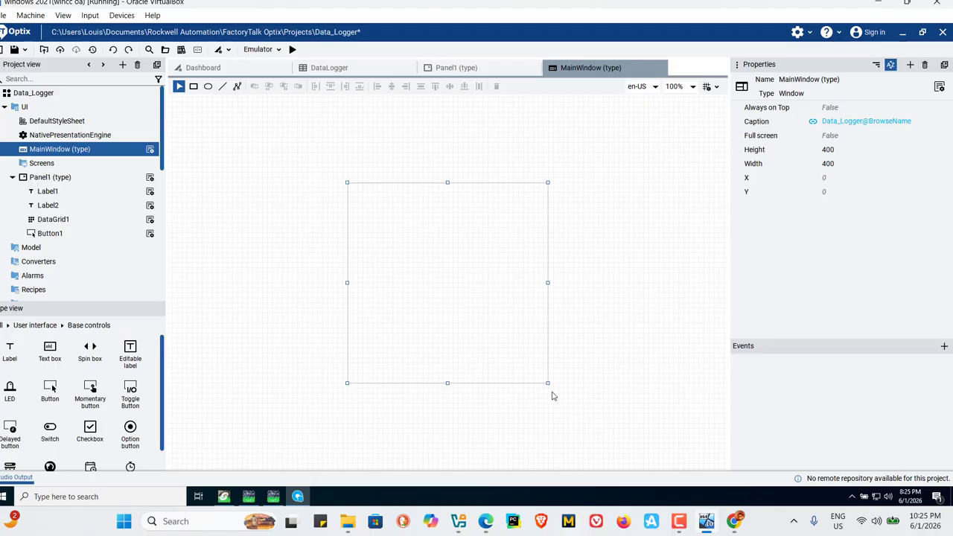
left_click_drag(547, 382, 677, 461)
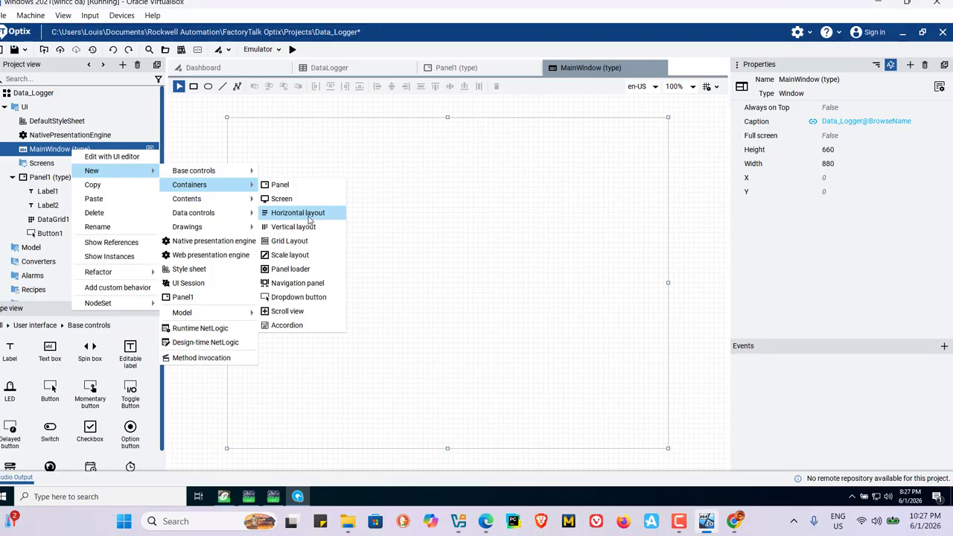
Add a horizontal layout container to MainWindow and set its horizontal alignment to Stretch.
left_click(307, 215)
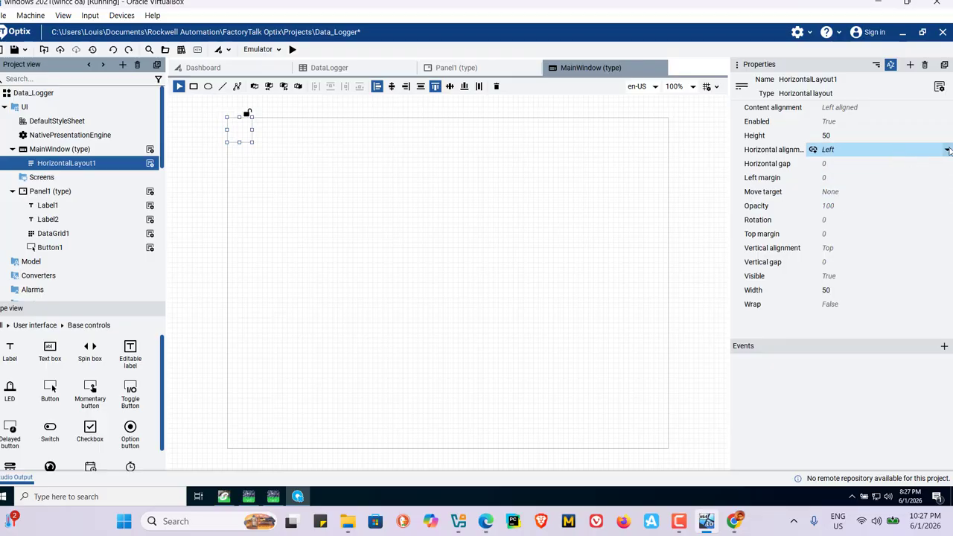
left_click(945, 150)
left_click(855, 212)
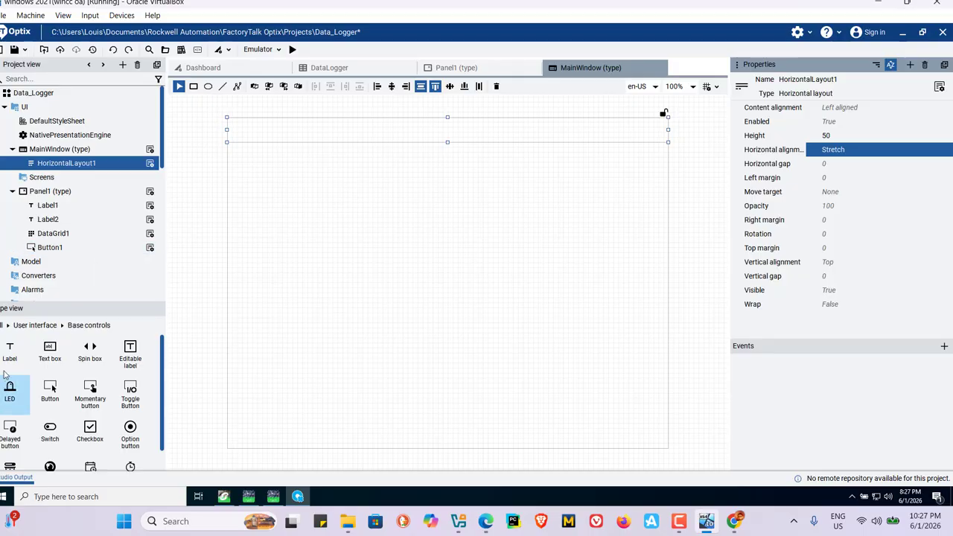
Add a label inside the horizontal layout at left margin 390 and set its text to "Data Logger".
left_click_drag(9, 358, 376, 130)
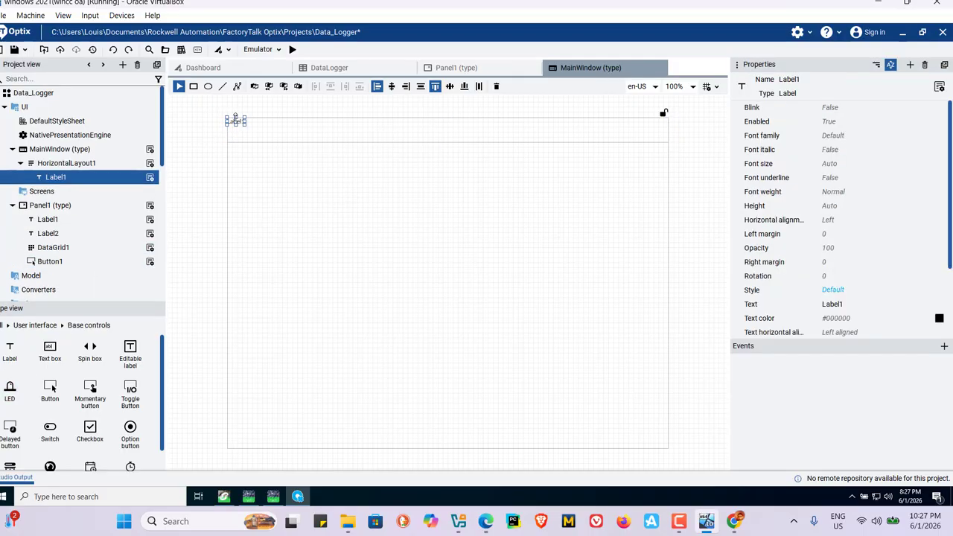
left_click_drag(235, 119, 436, 133)
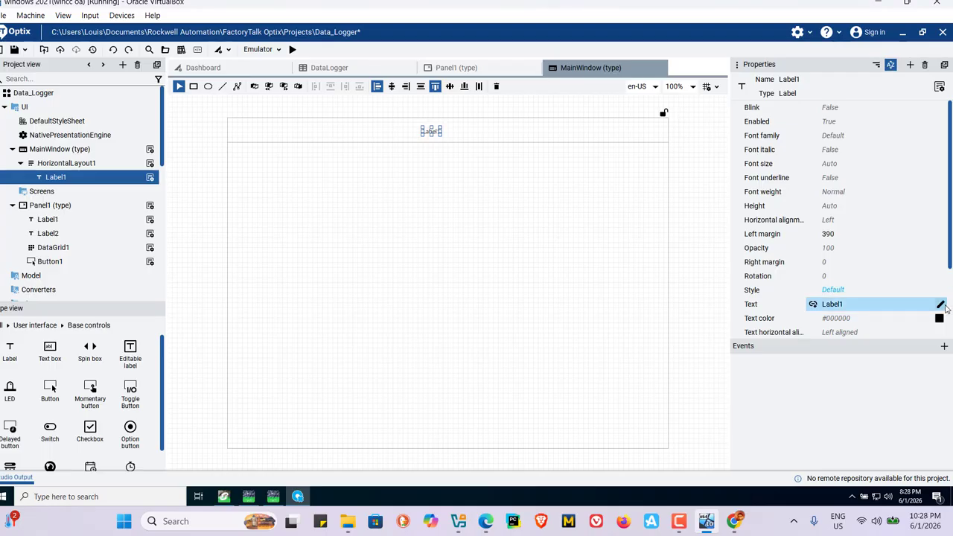
left_click(943, 306)
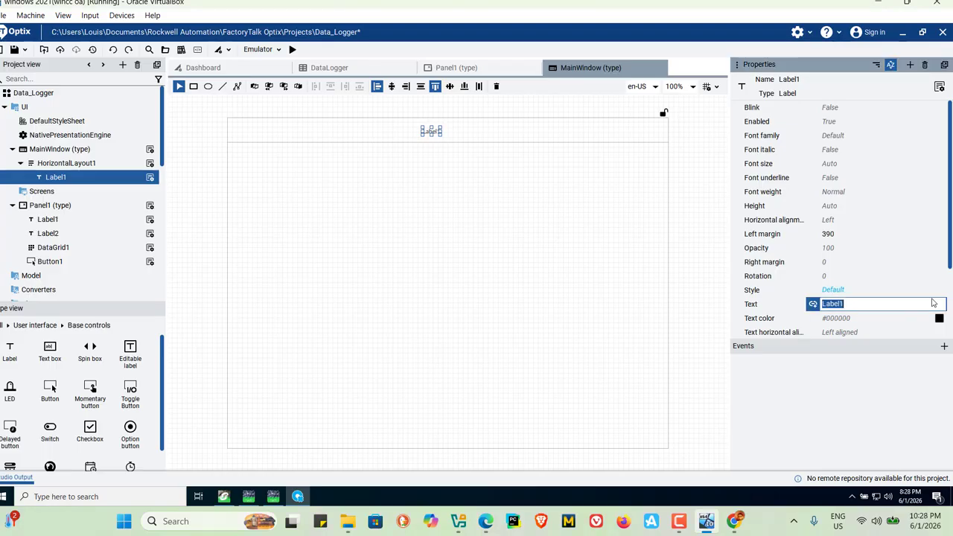
type("Data Logger")
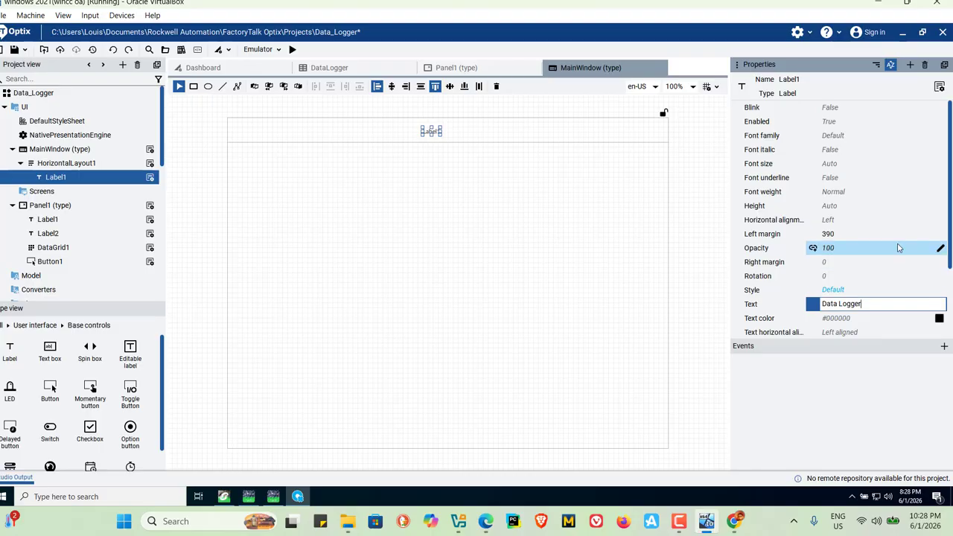
left_click(856, 381)
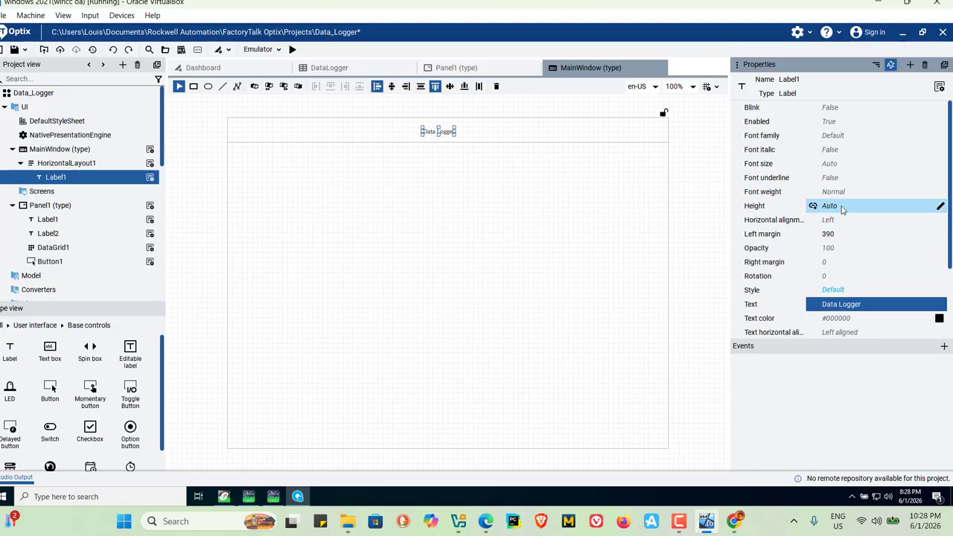
Set the Data Logger label's font size to 30 and reposition it centred within the header layout.
left_click(835, 165)
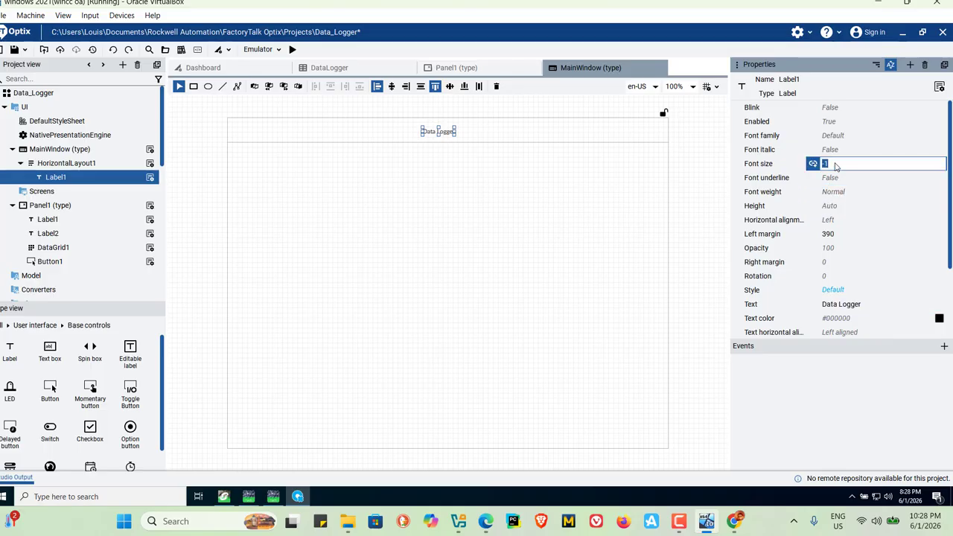
type("30")
key("Return")
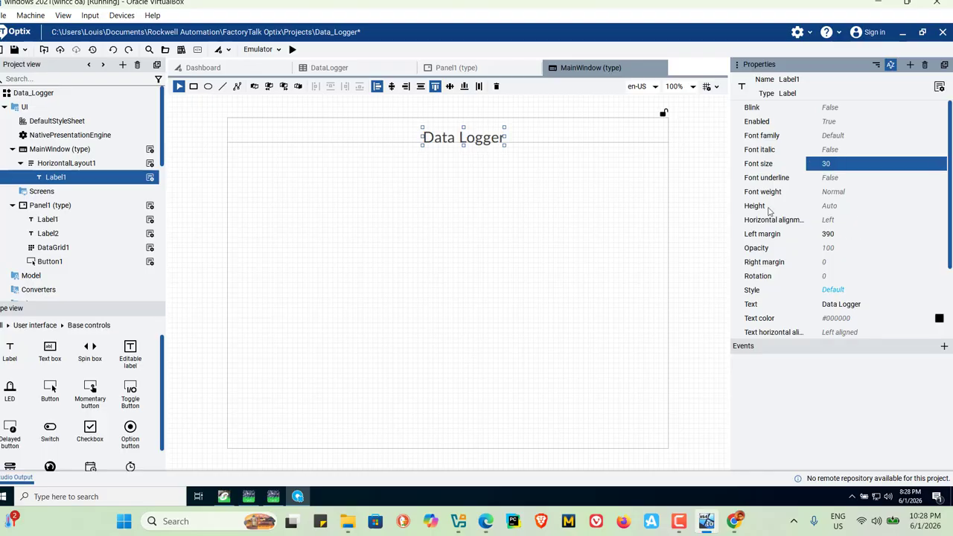
left_click_drag(463, 135, 441, 132)
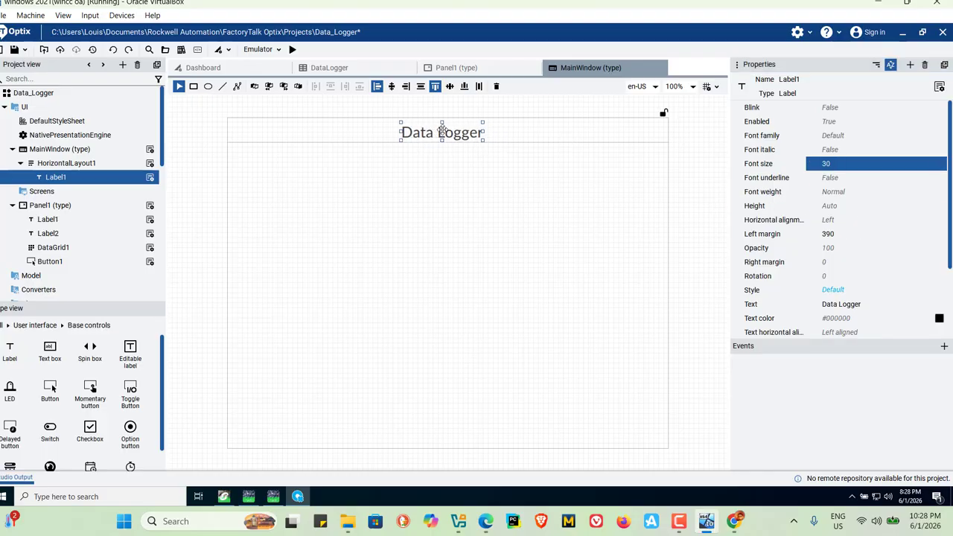
Add a navigation panel to MainWindow and place it directly below the header layout, at top margin 50.
left_click(449, 208)
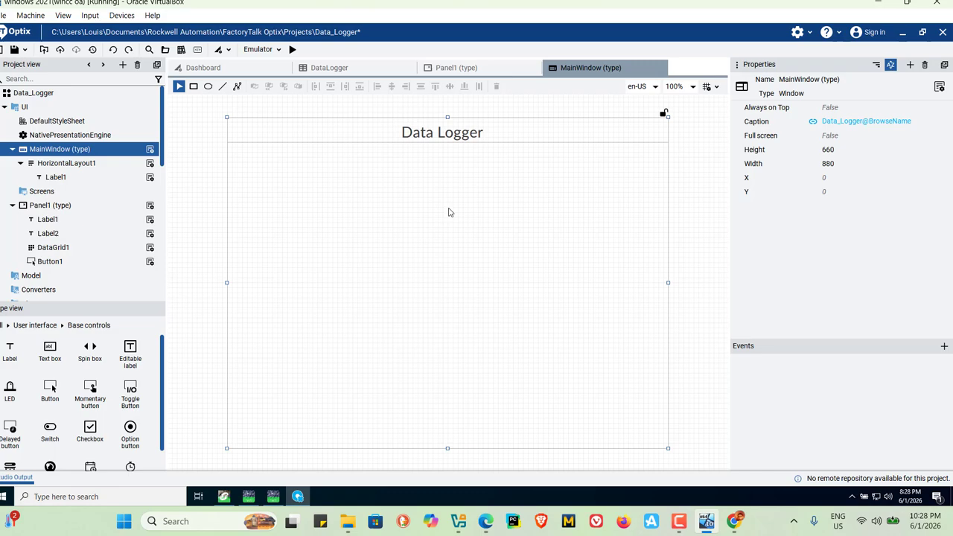
right_click(71, 151)
mouse_move(116, 173)
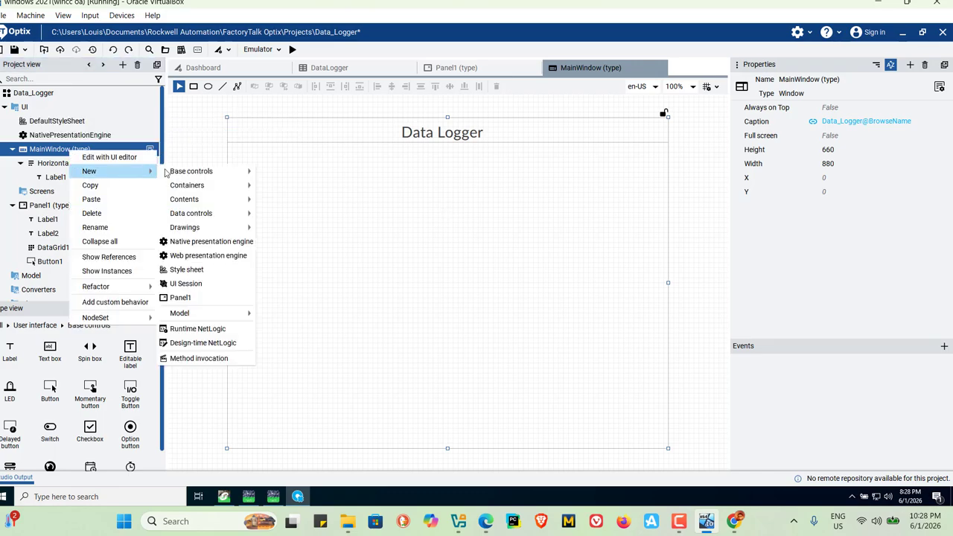
mouse_move(199, 186)
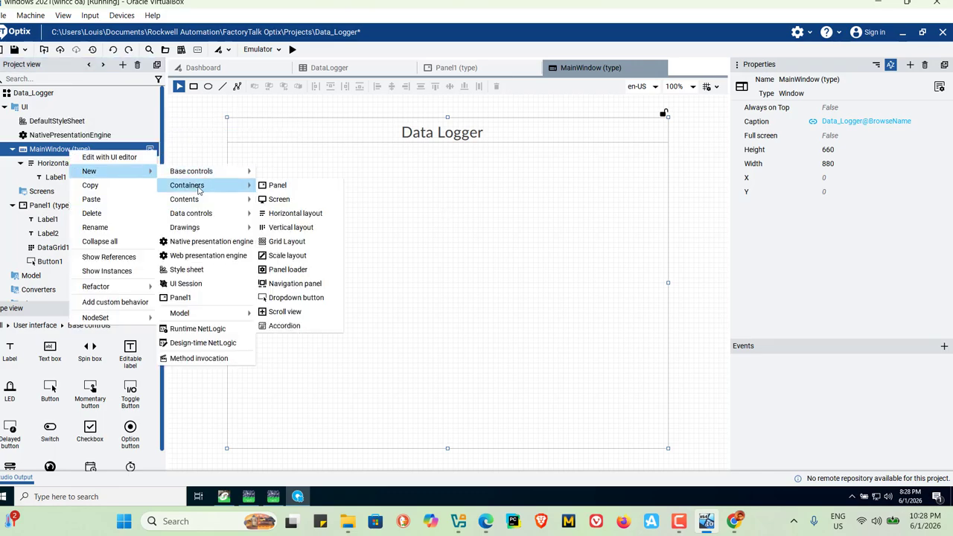
left_click(310, 290)
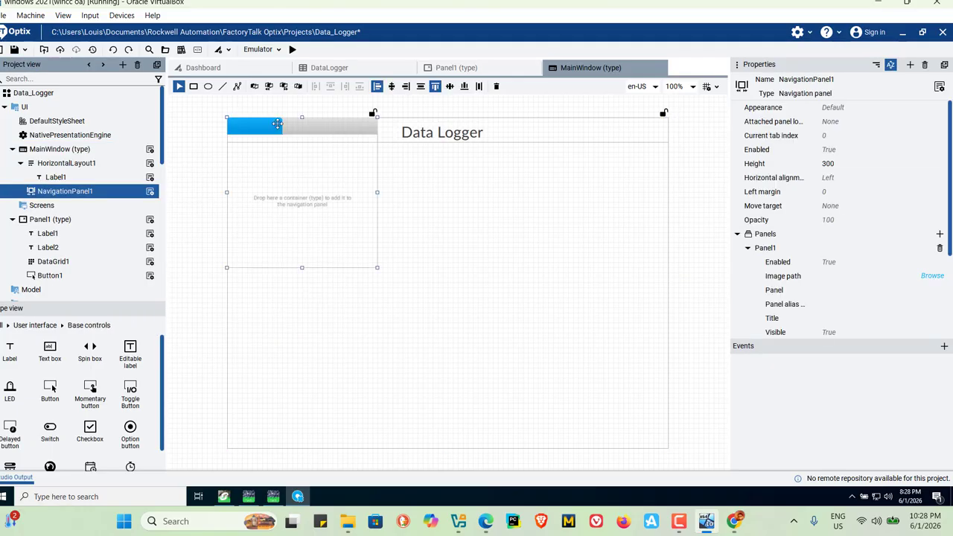
left_click_drag(277, 124, 278, 149)
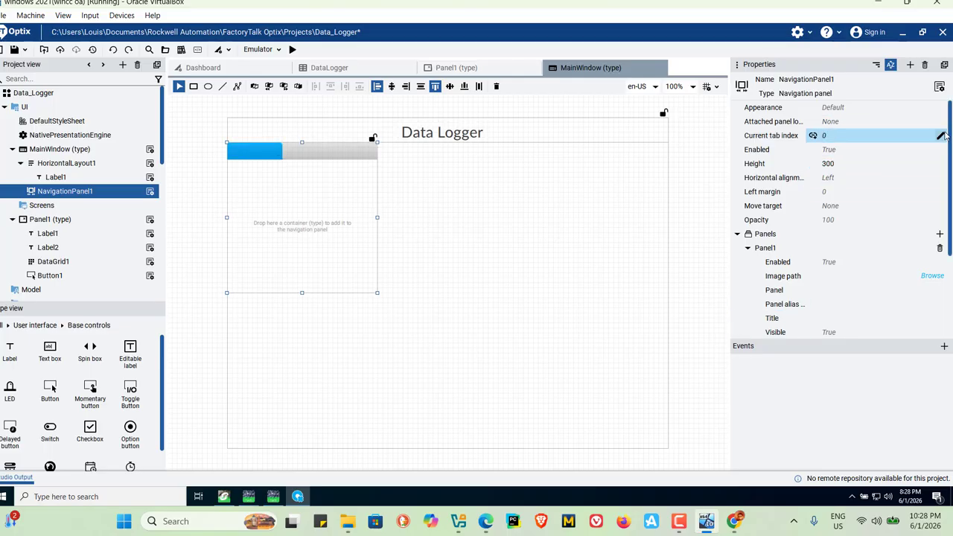
Set both the horizontal and vertical alignment of the navigation panel to Stretch.
scroll(951, 156, "down", 1)
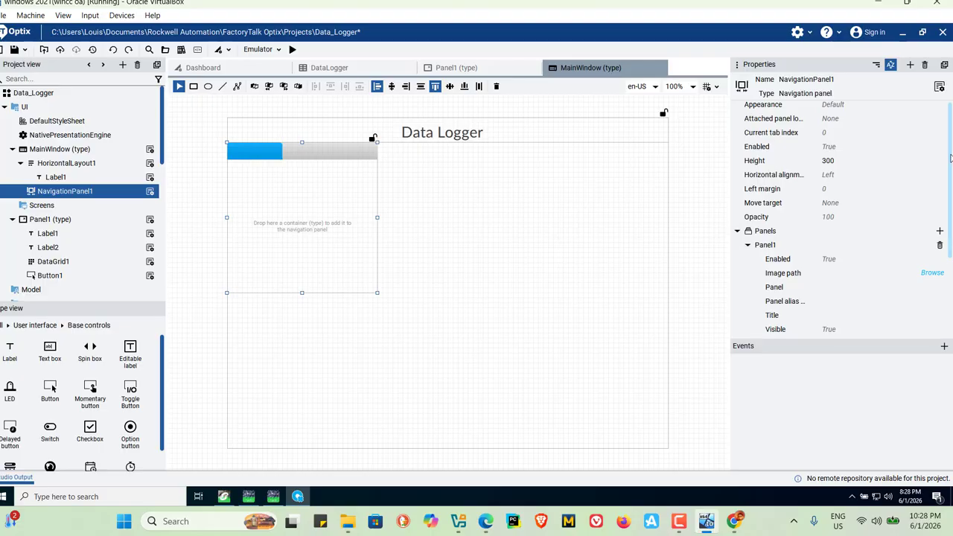
left_click(941, 176)
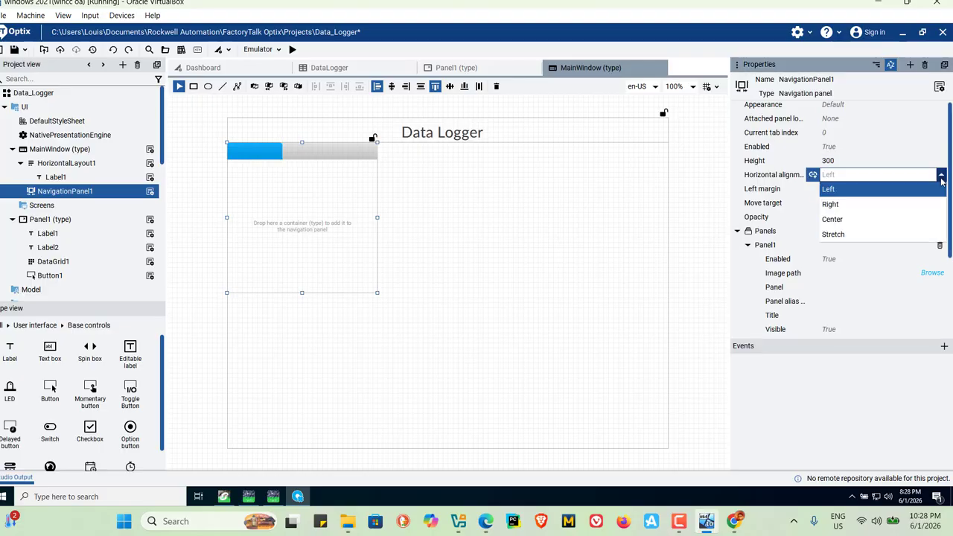
left_click(856, 235)
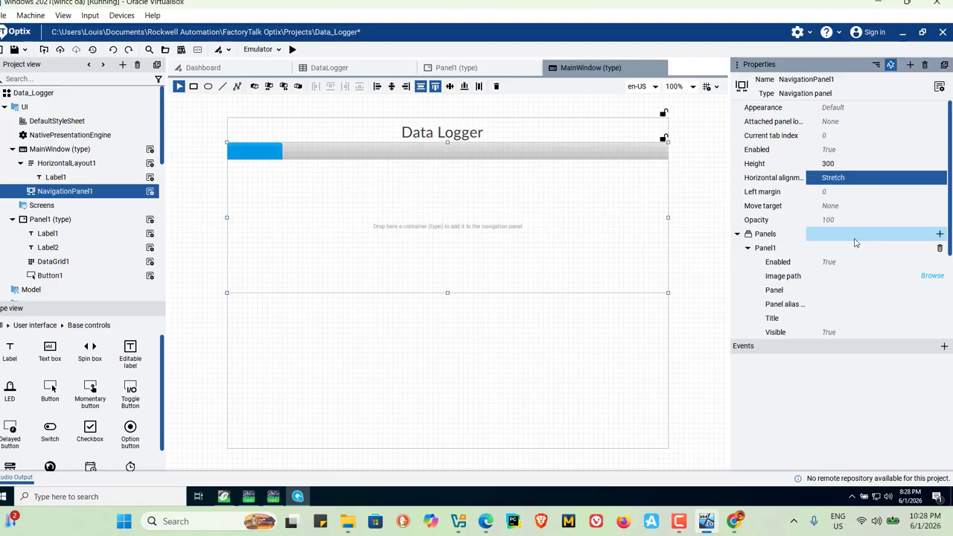
left_click_drag(949, 213, 951, 309)
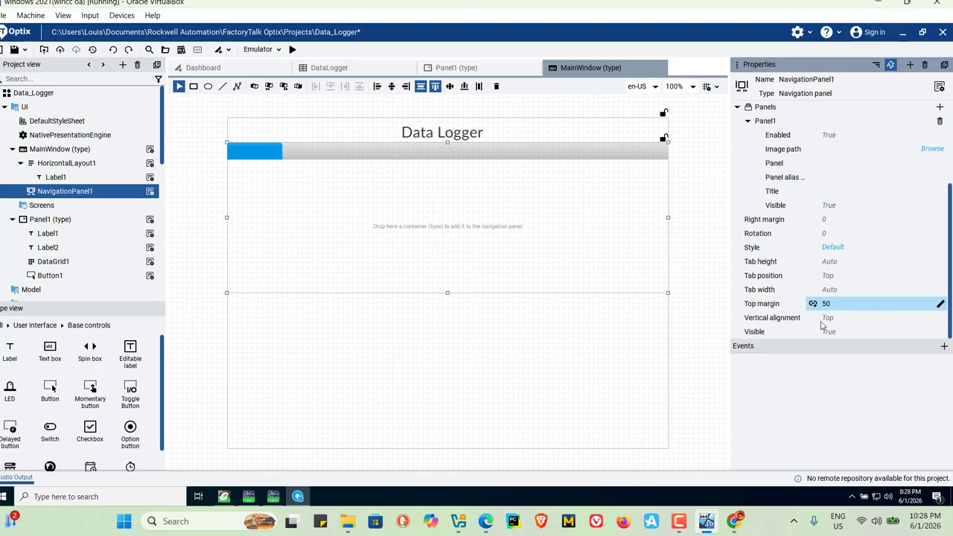
left_click(942, 319)
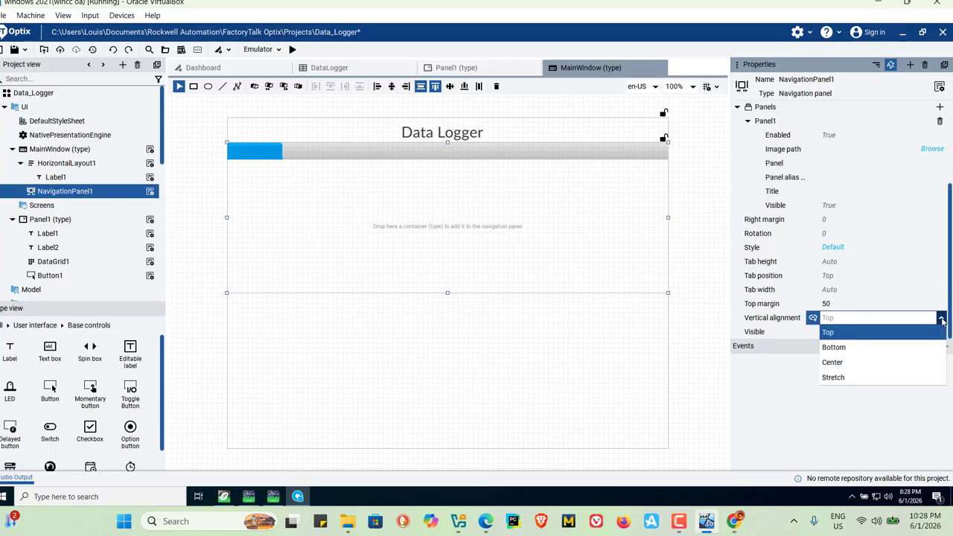
left_click(852, 378)
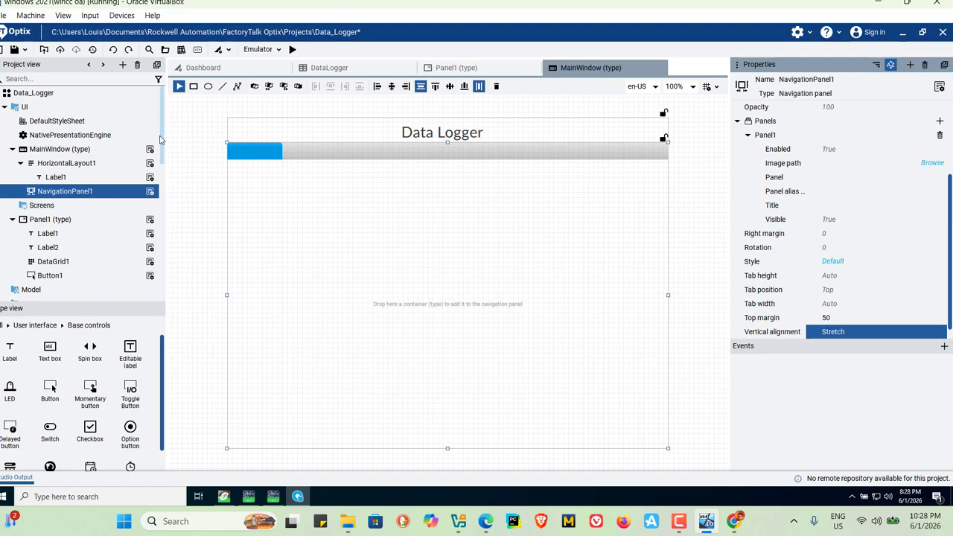
Assign Panel1 (type) to the navigation panel in MainWindow as its first tab.
left_click_drag(162, 143, 162, 147)
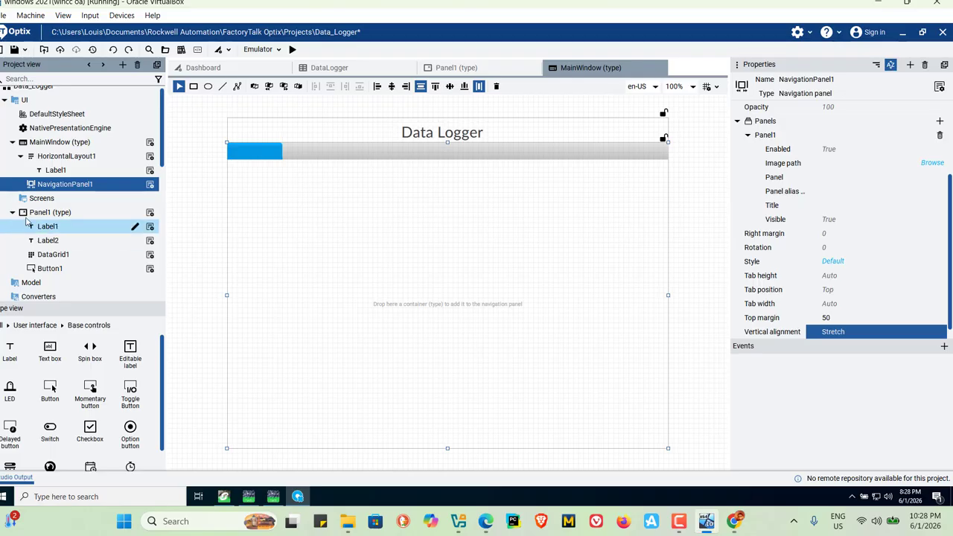
left_click_drag(33, 216, 307, 159)
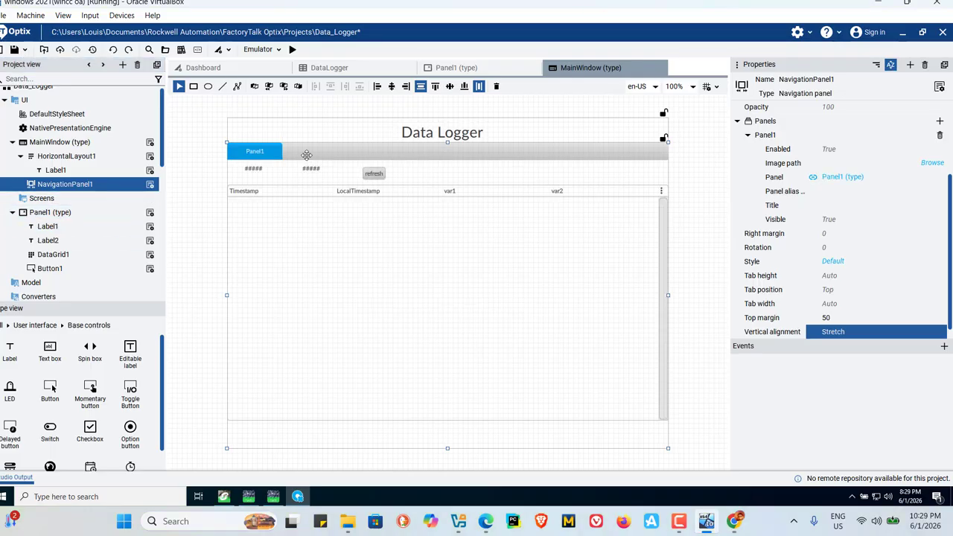
Save the project, run it in the emulator and move the runtime window toward the middle of the screen.
left_click(14, 49)
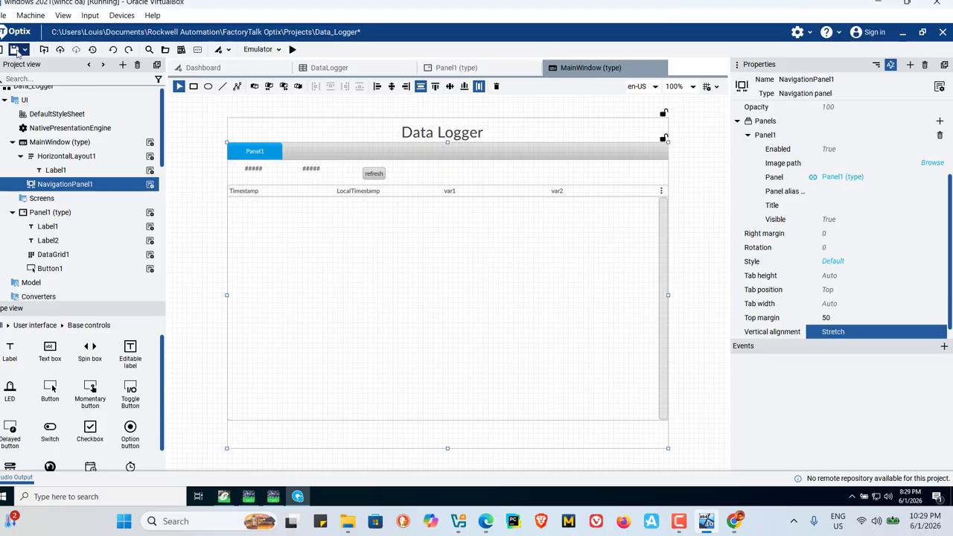
left_click(294, 51)
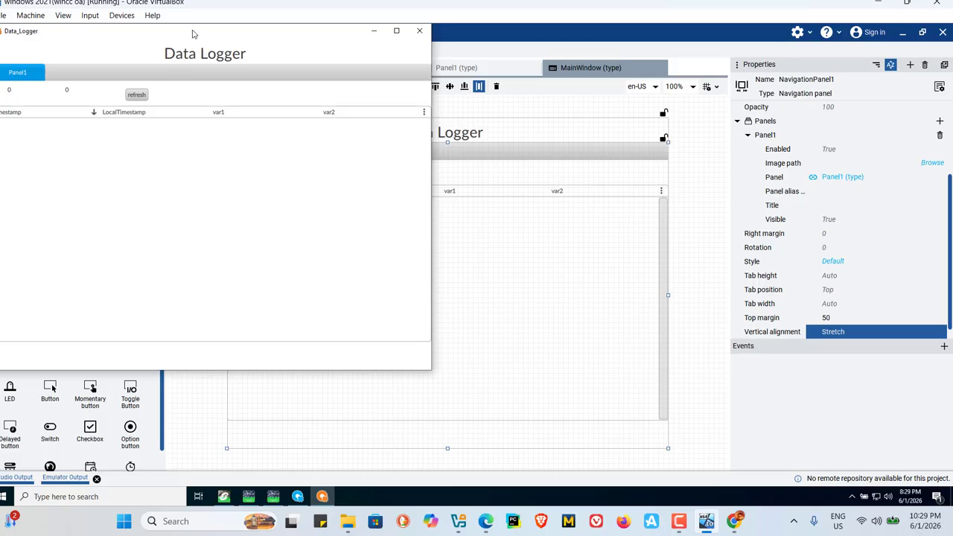
left_click_drag(192, 32, 402, 64)
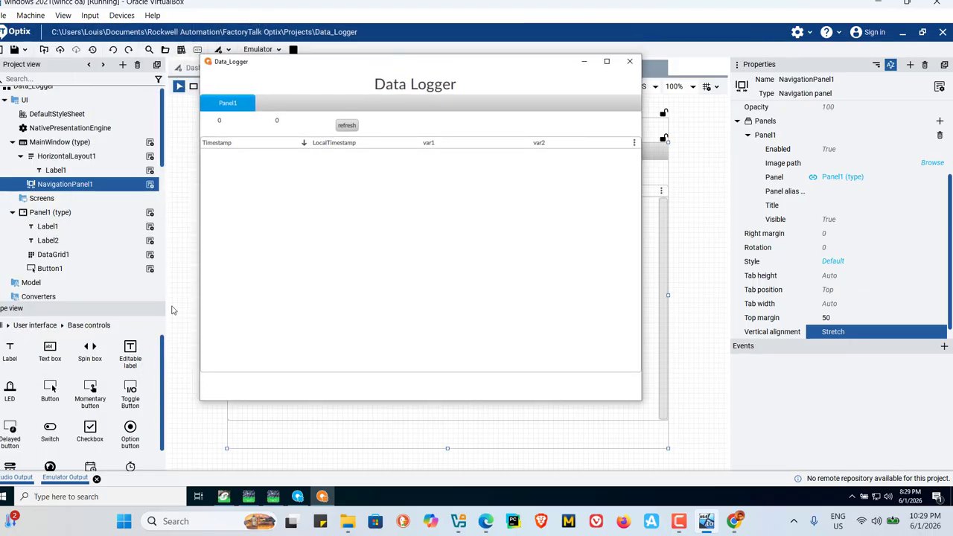
Switch to EcoStruxure Control Expert and set the value of the start contact in the test_modbus ladder to 1.
left_click(224, 497)
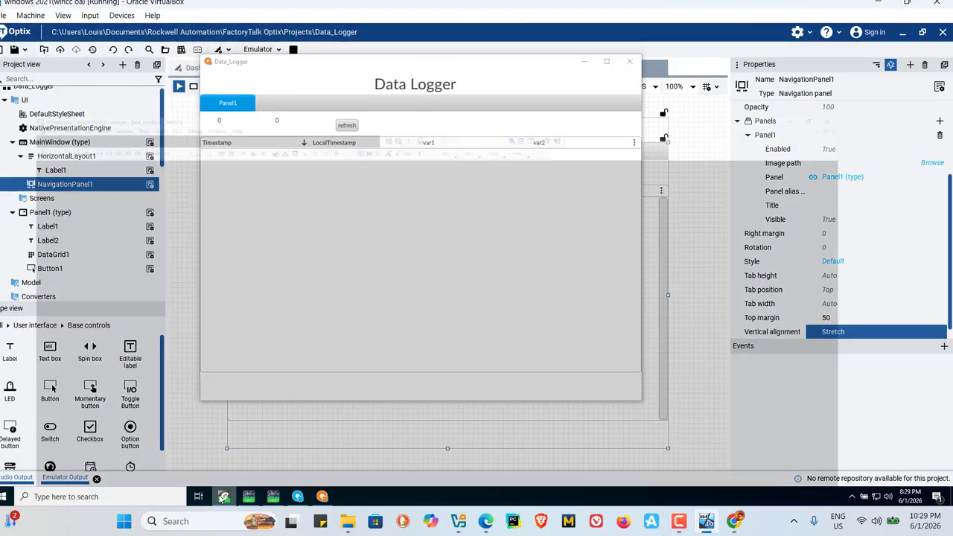
right_click(225, 124)
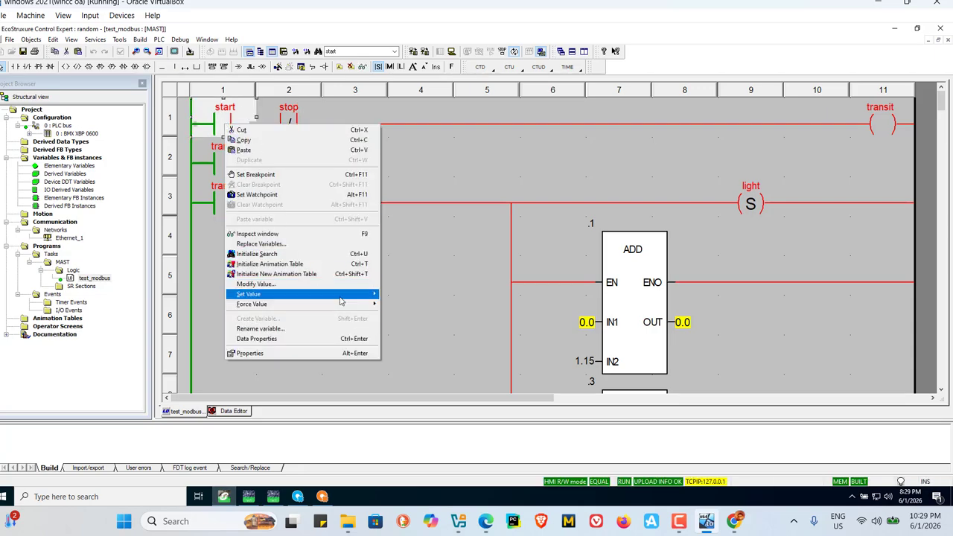
mouse_move(336, 295)
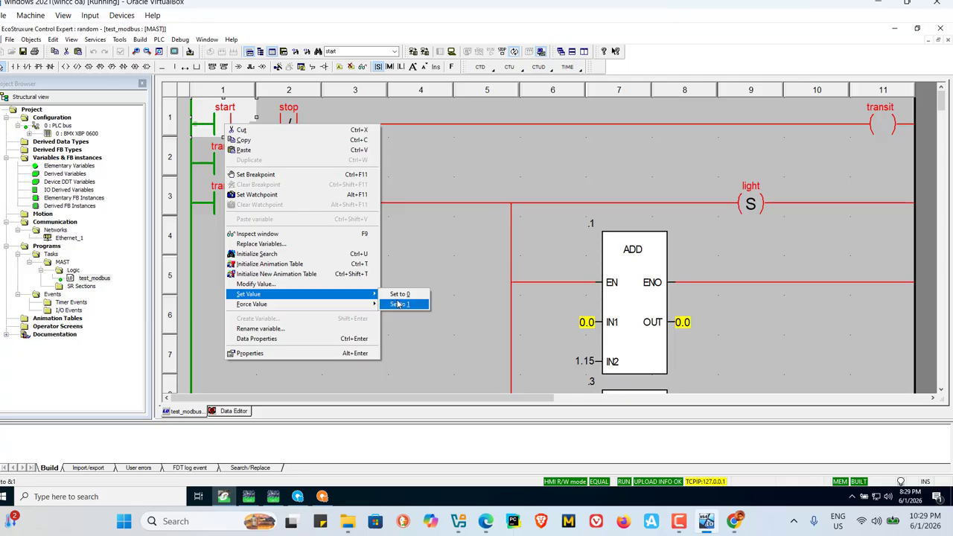
left_click(399, 304)
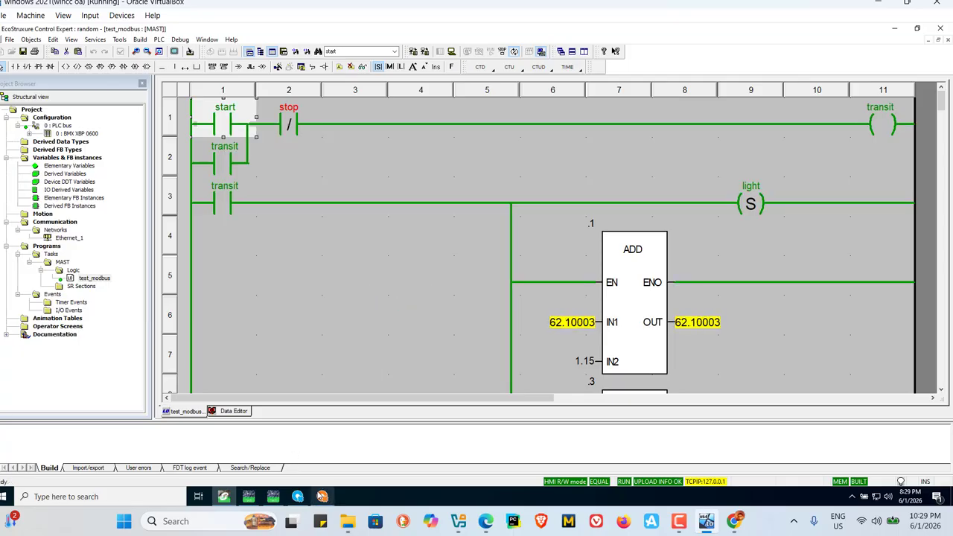
Return to the Data_Logger runtime window, refresh the data grid three times to check the logged var1 and var2 values, and close the runtime.
left_click(321, 496)
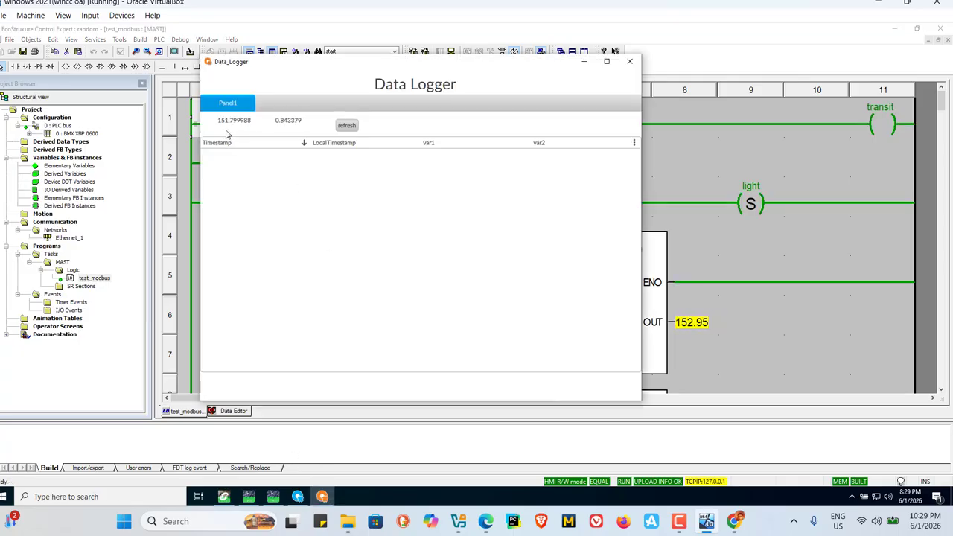
left_click(347, 126)
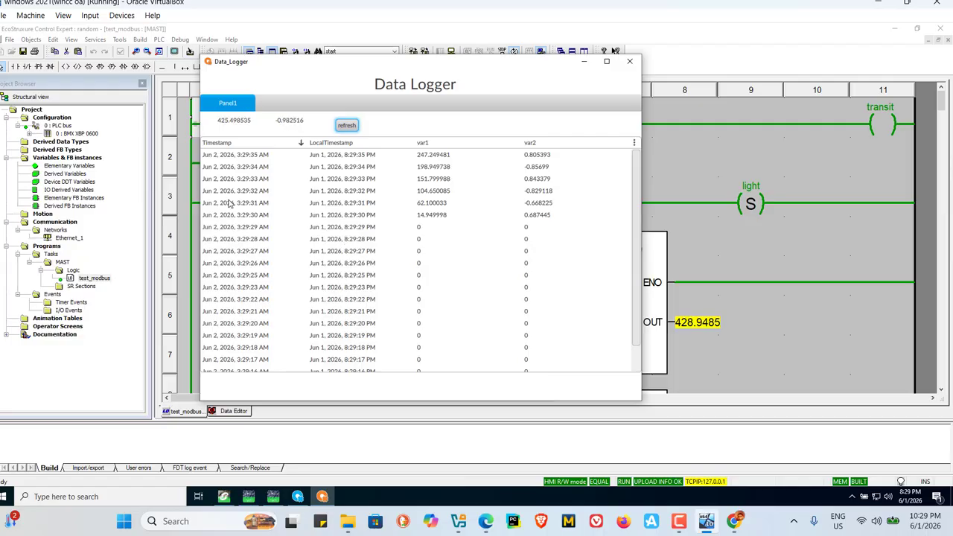
left_click(347, 126)
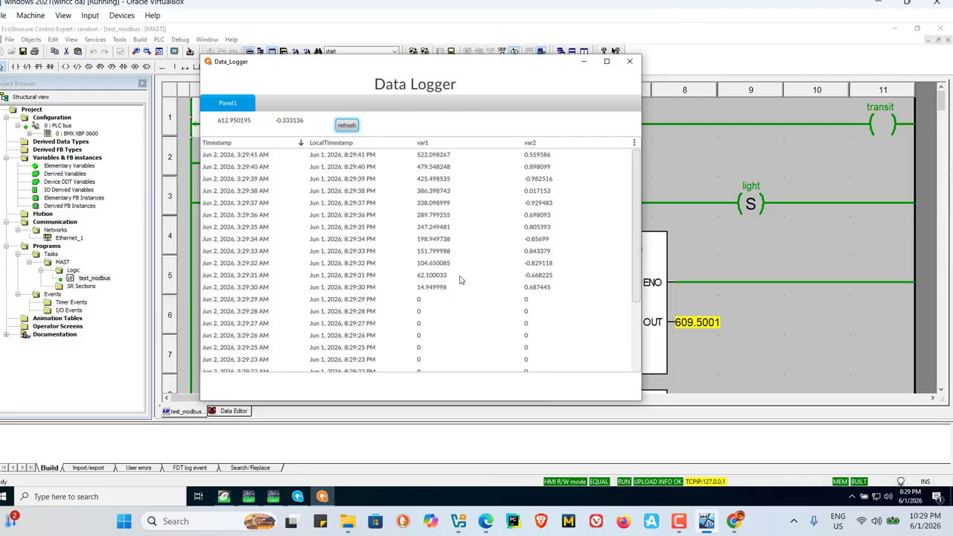
left_click(347, 125)
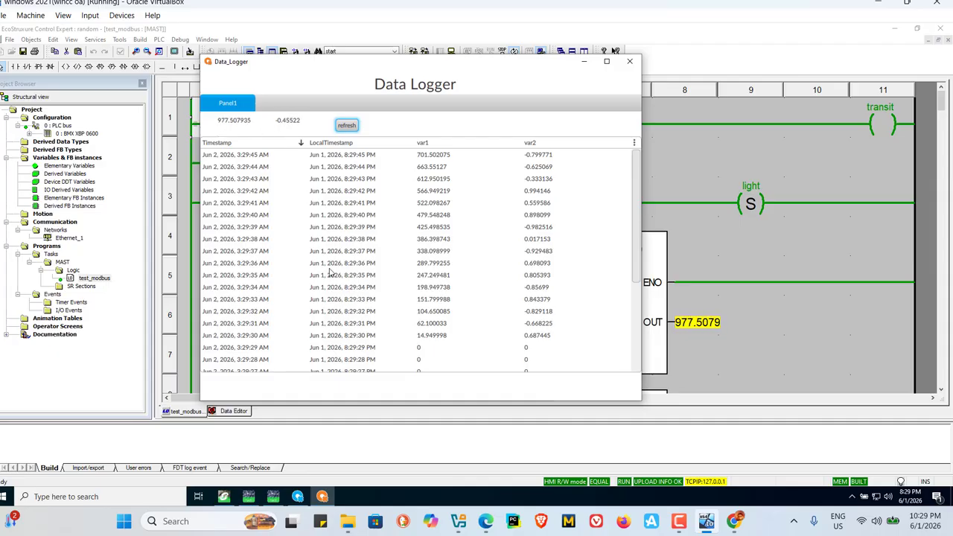
left_click(630, 62)
left_click(219, 126)
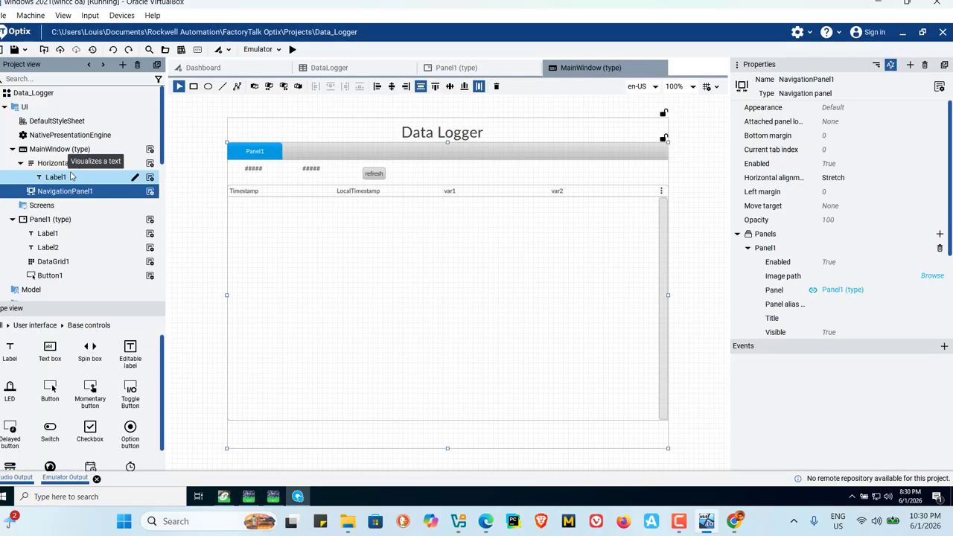
Review the properties of the DataLogger and its embedded Database, including the logged variables and table columns.
scroll(42, 228, "down", 4)
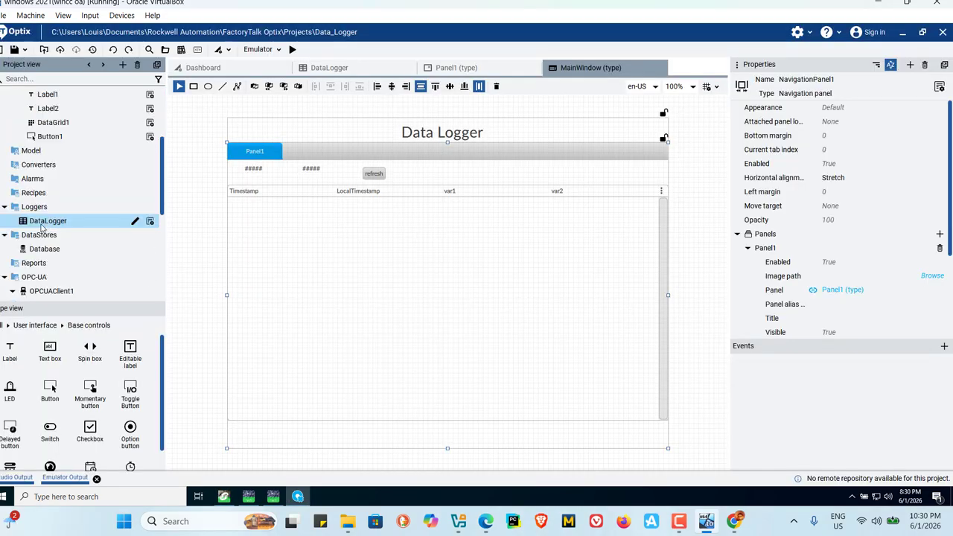
left_click(150, 222)
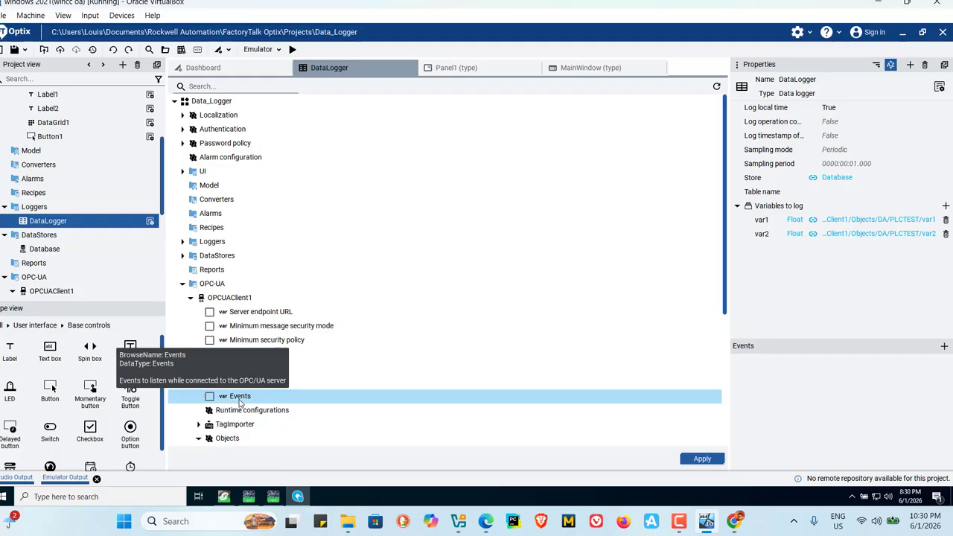
left_click(45, 249)
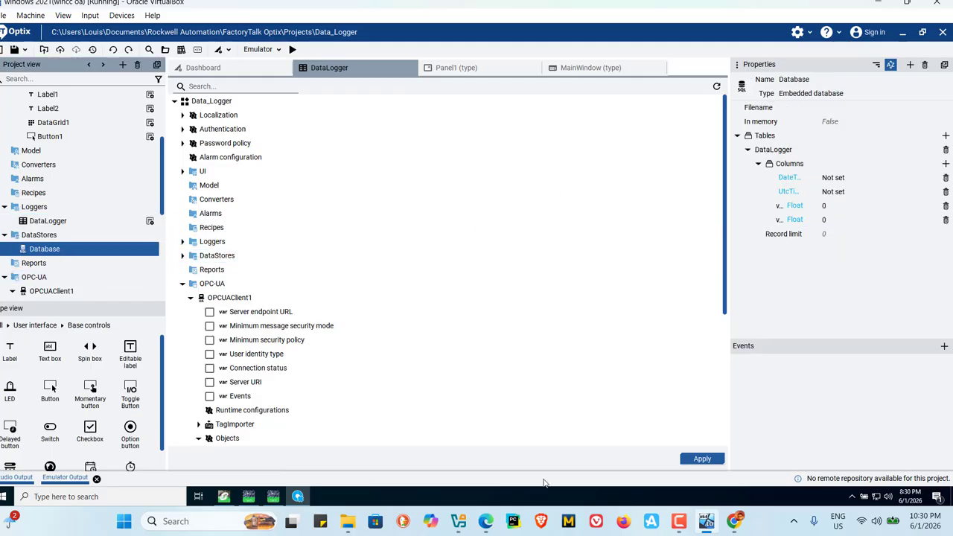
mouse_move(679, 522)
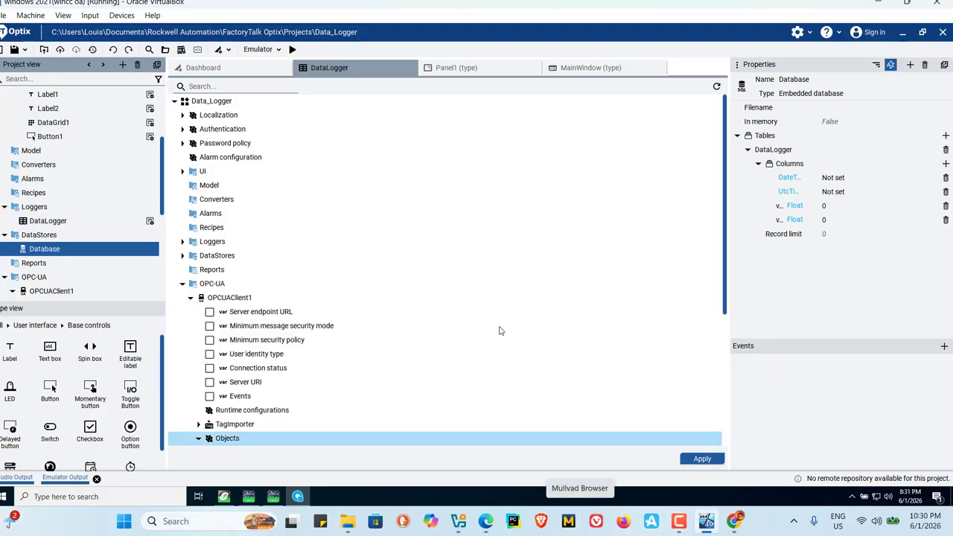